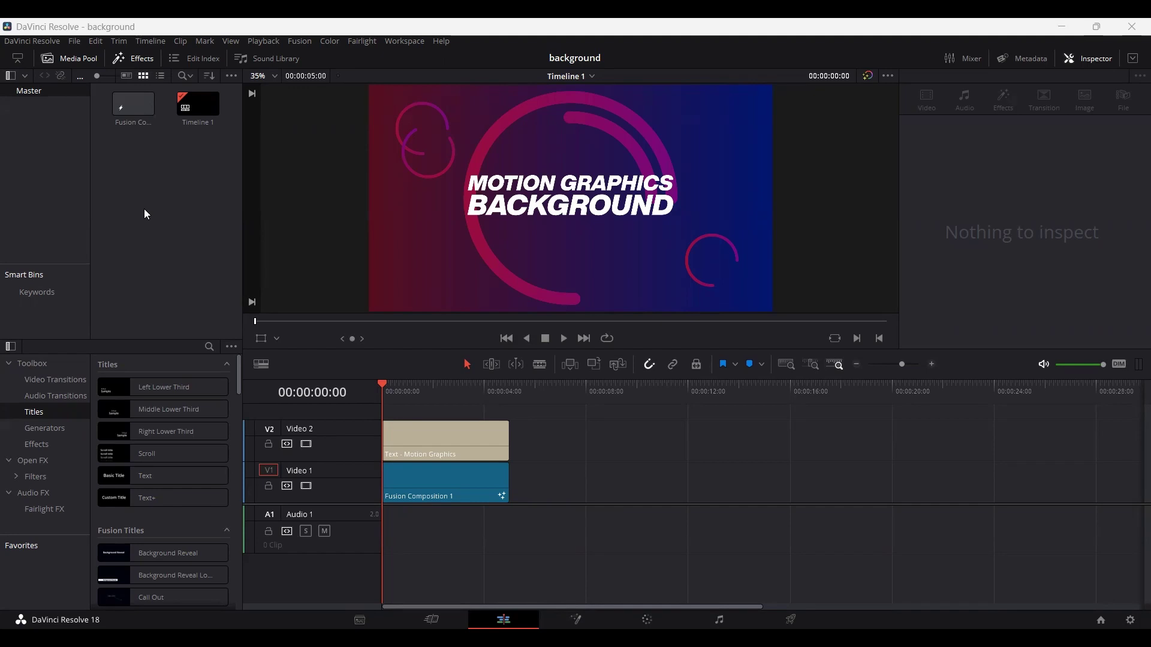
Create a new Fusion composition clip named Background in the Master bin and open it for node editing.
{"action": "right_click", "coordinate": [144, 214]}
{"action": "key", "text": "Escape"}
{"action": "right_click", "coordinate": [171, 213]}
{"action": "left_click", "coordinate": [212, 266]}
{"action": "type", "text": "B"}
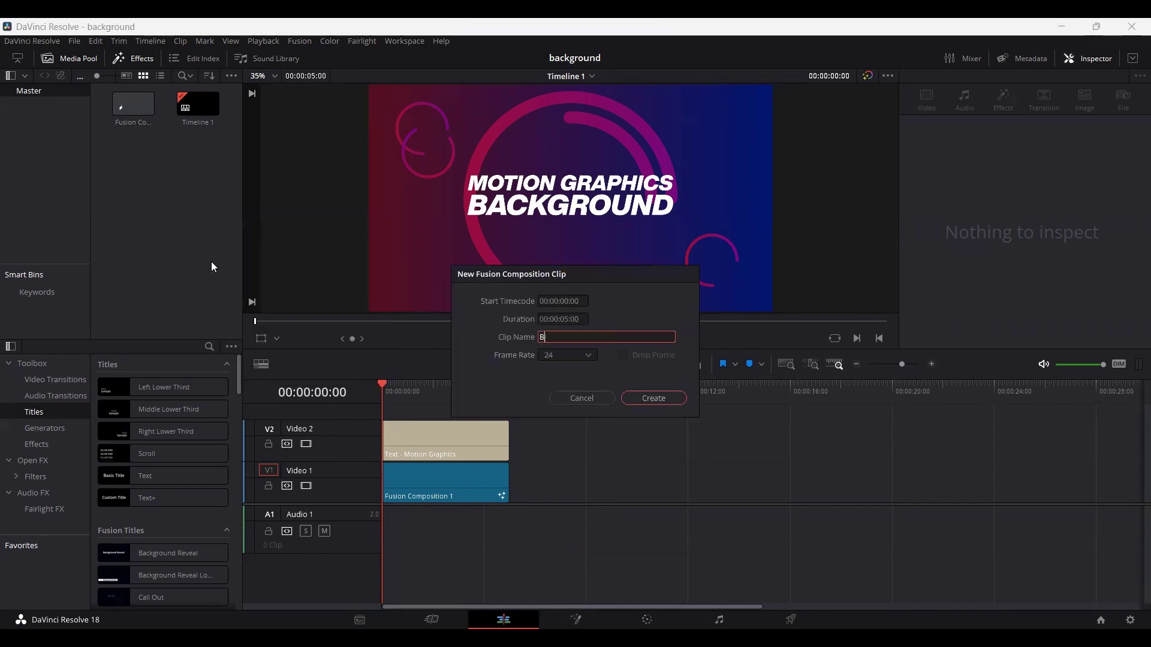
{"action": "type", "text": "ackground"}
{"action": "key", "text": "Return"}
{"action": "double_click", "coordinate": [144, 114]}
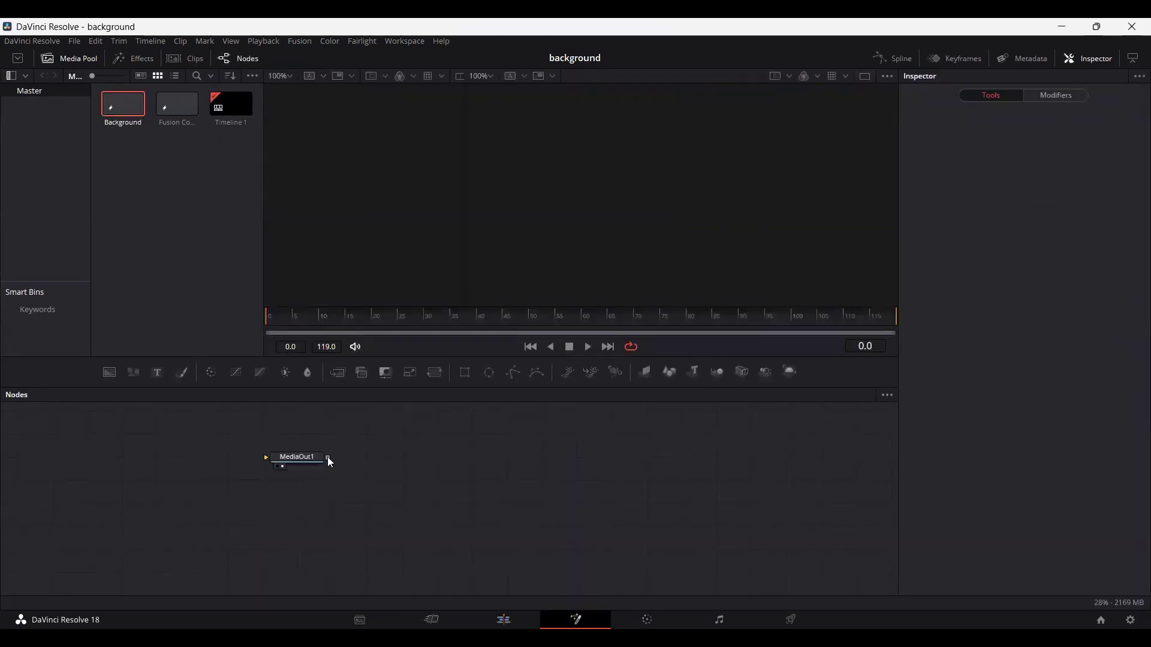
Move MediaOut1 to the far end of the node area, add a Background node feeding a Merge node, and connect the merge to MediaOut1.
{"action": "left_click_drag", "start_coordinate": [299, 457], "coordinate": [753, 526]}
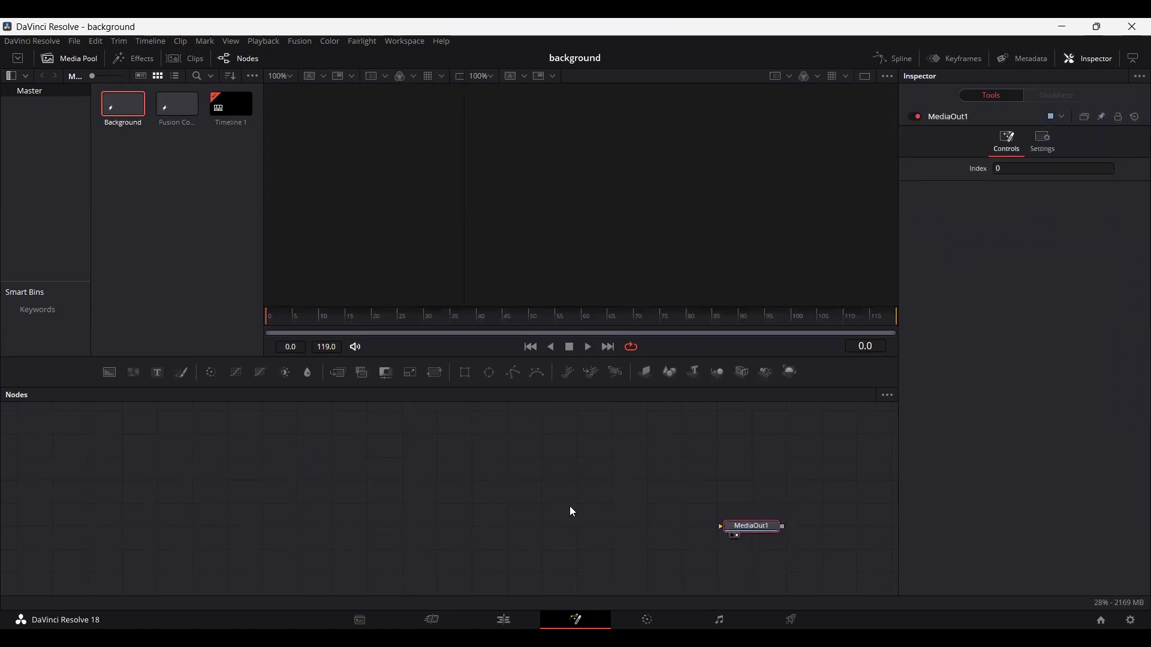
{"action": "scroll", "coordinate": [570, 506], "scroll_direction": "up", "scroll_amount": 2}
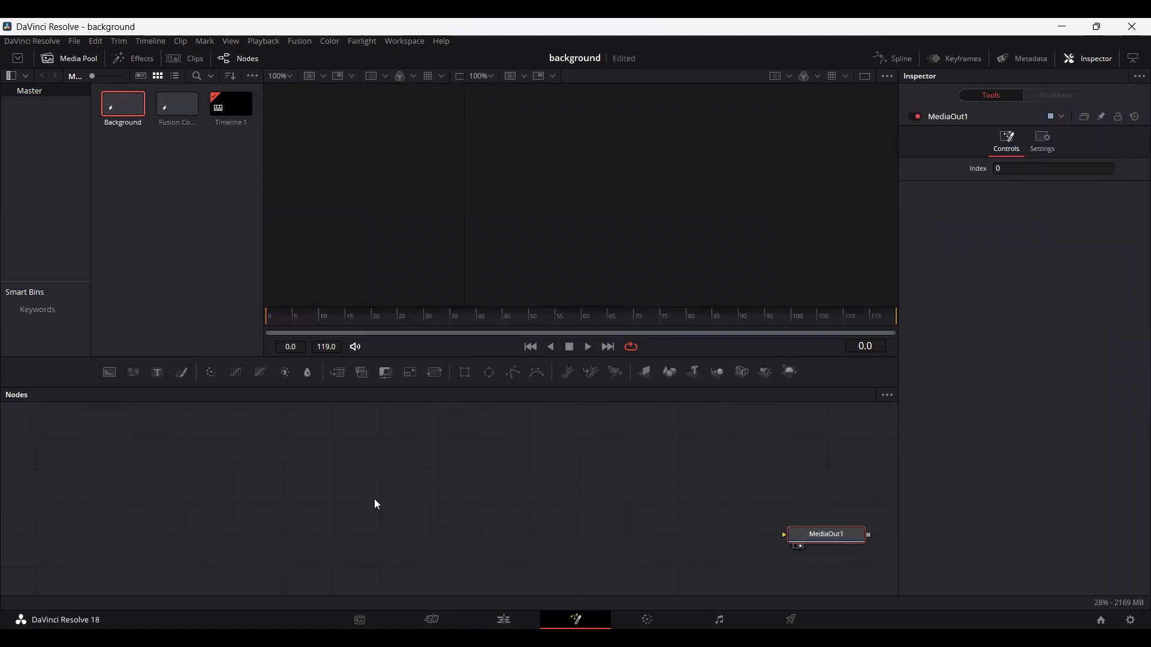
{"action": "left_click_drag", "start_coordinate": [125, 379], "coordinate": [136, 454]}
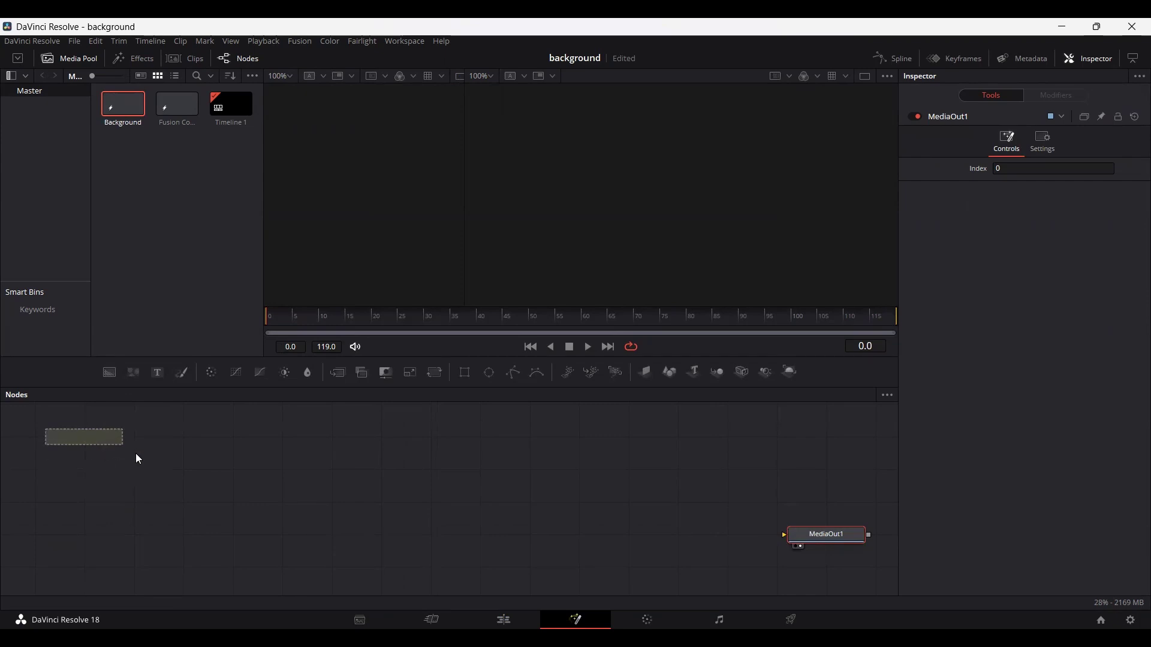
{"action": "left_click_drag", "start_coordinate": [337, 373], "coordinate": [84, 534]}
{"action": "left_click_drag", "start_coordinate": [126, 438], "coordinate": [806, 534]}
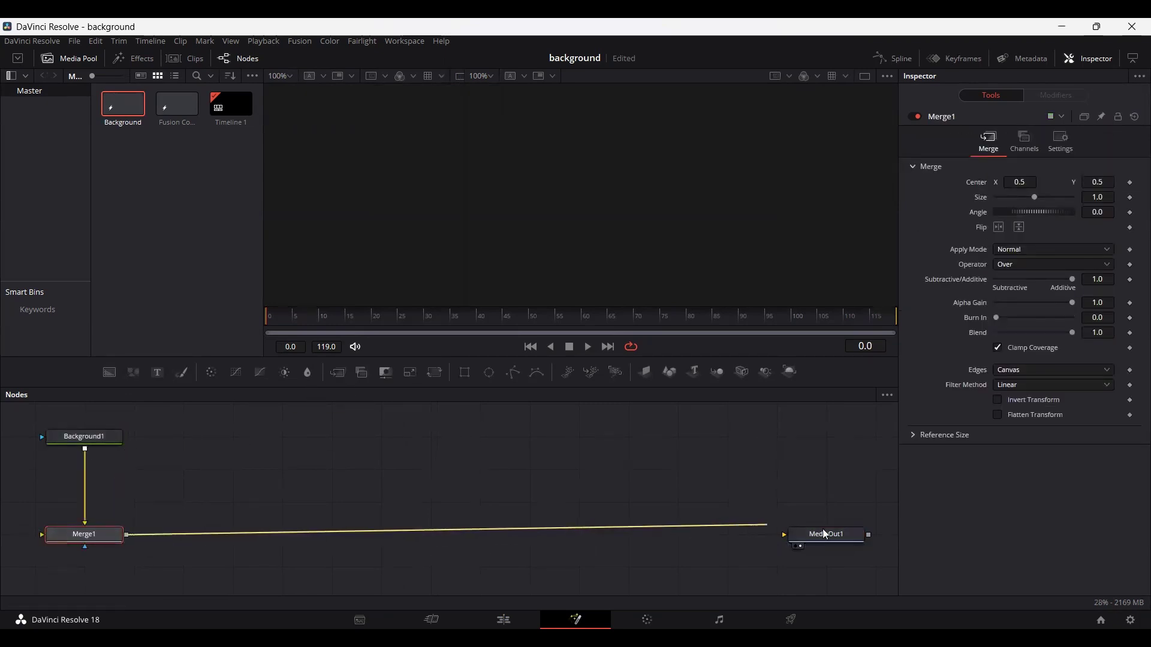
Change Background1's type to Gradient and set the gradient's start colour to #540e20.
{"action": "left_click", "coordinate": [101, 437]}
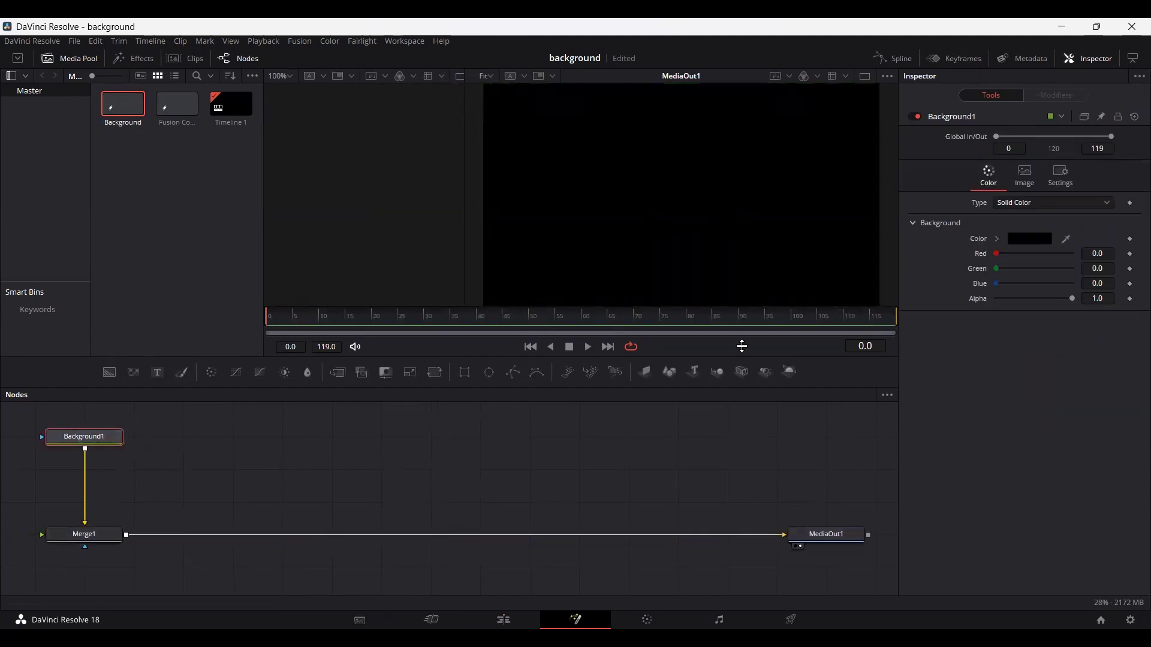
{"action": "left_click", "coordinate": [1022, 204]}
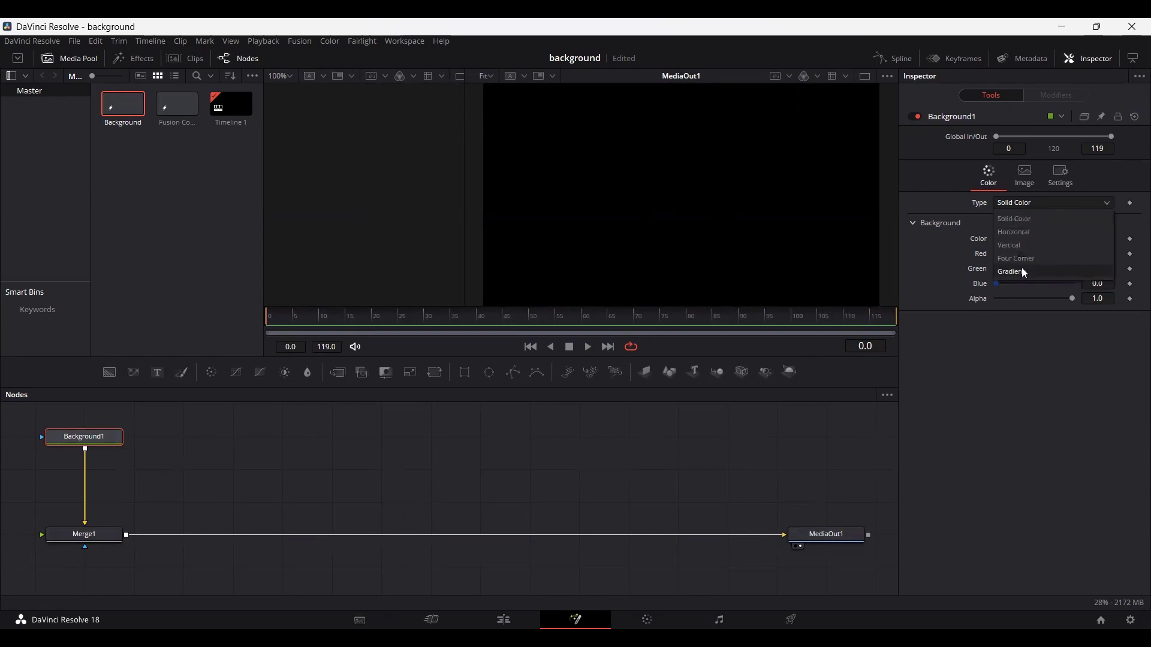
{"action": "left_click", "coordinate": [1023, 272]}
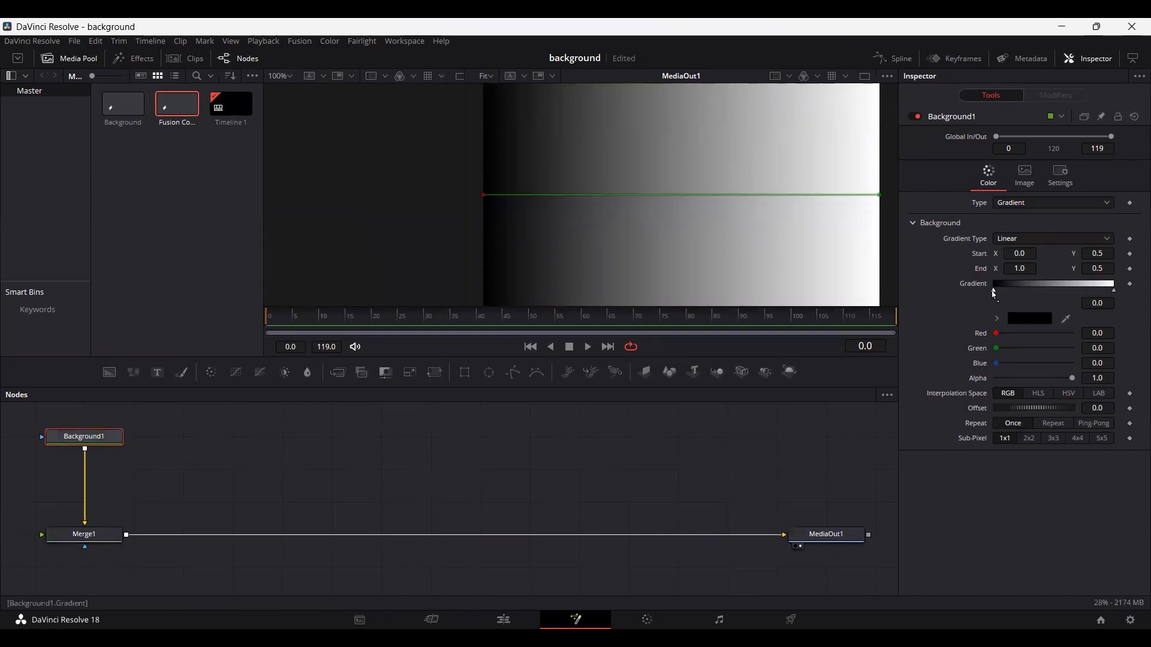
{"action": "left_click", "coordinate": [1027, 320]}
{"action": "left_click_drag", "start_coordinate": [670, 415], "coordinate": [593, 421]}
{"action": "type", "text": "#540e20"}
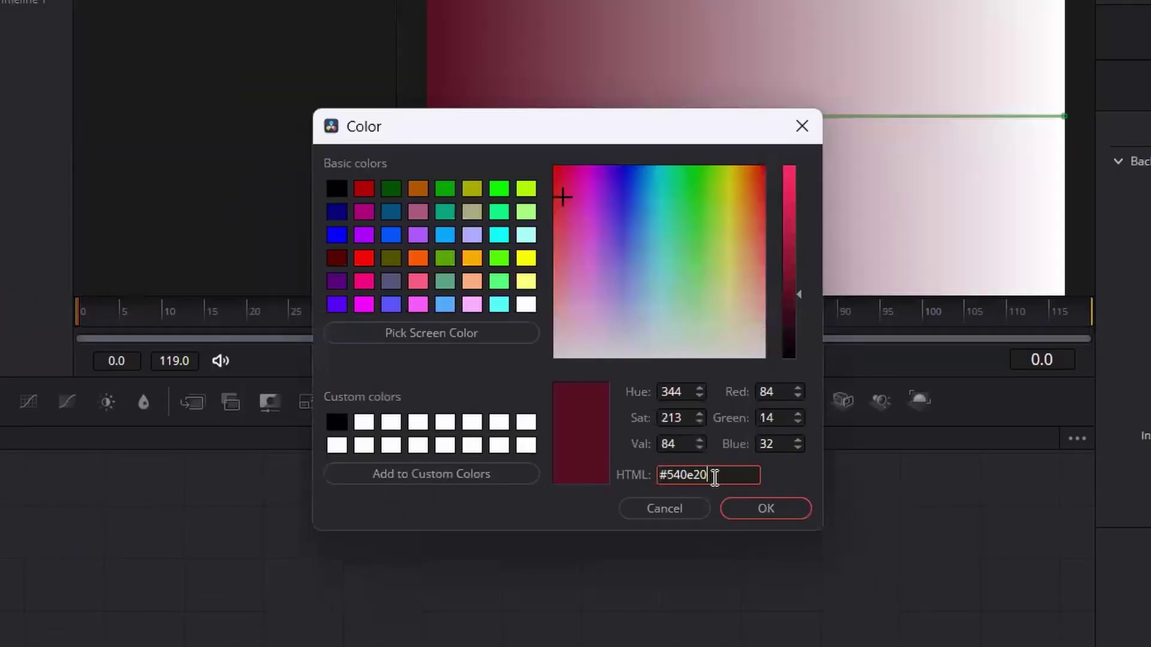
{"action": "left_click_drag", "start_coordinate": [715, 477], "coordinate": [640, 470]}
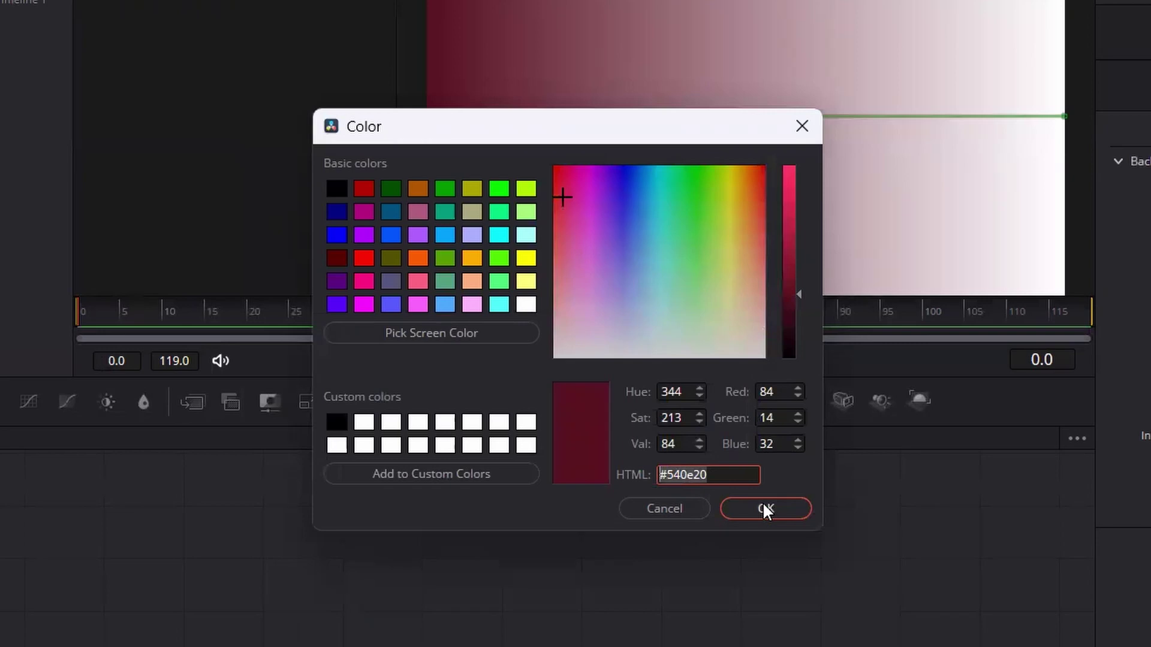
{"action": "left_click", "coordinate": [766, 510]}
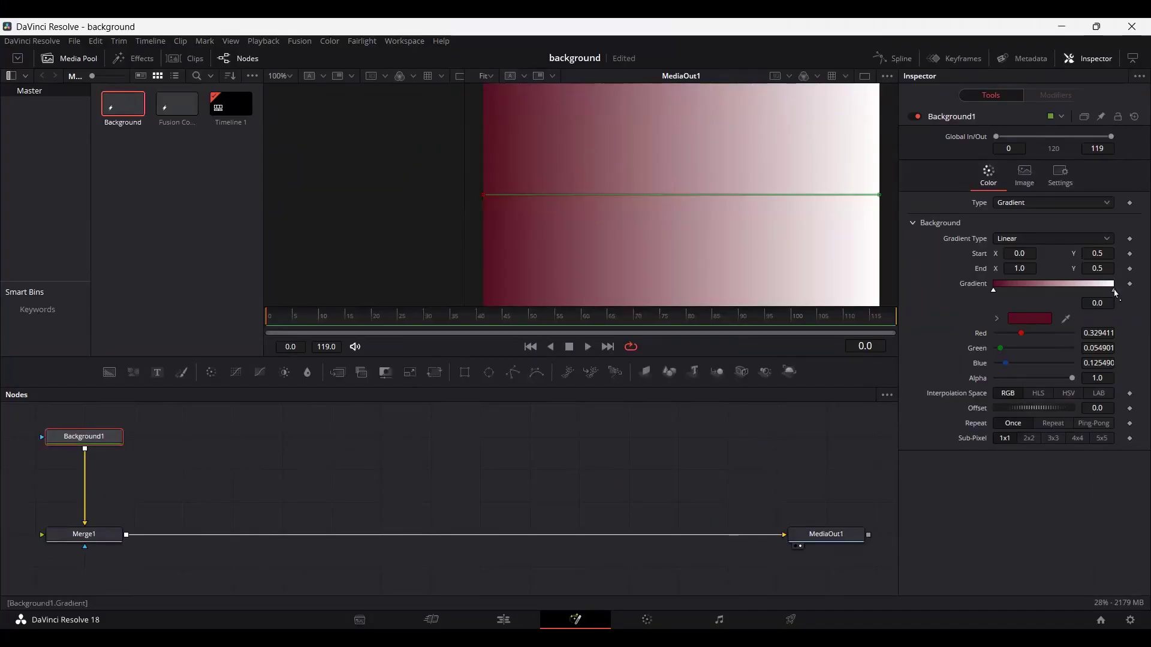
Set the end colour of Background1's gradient to #001670.
{"action": "left_click", "coordinate": [1114, 290]}
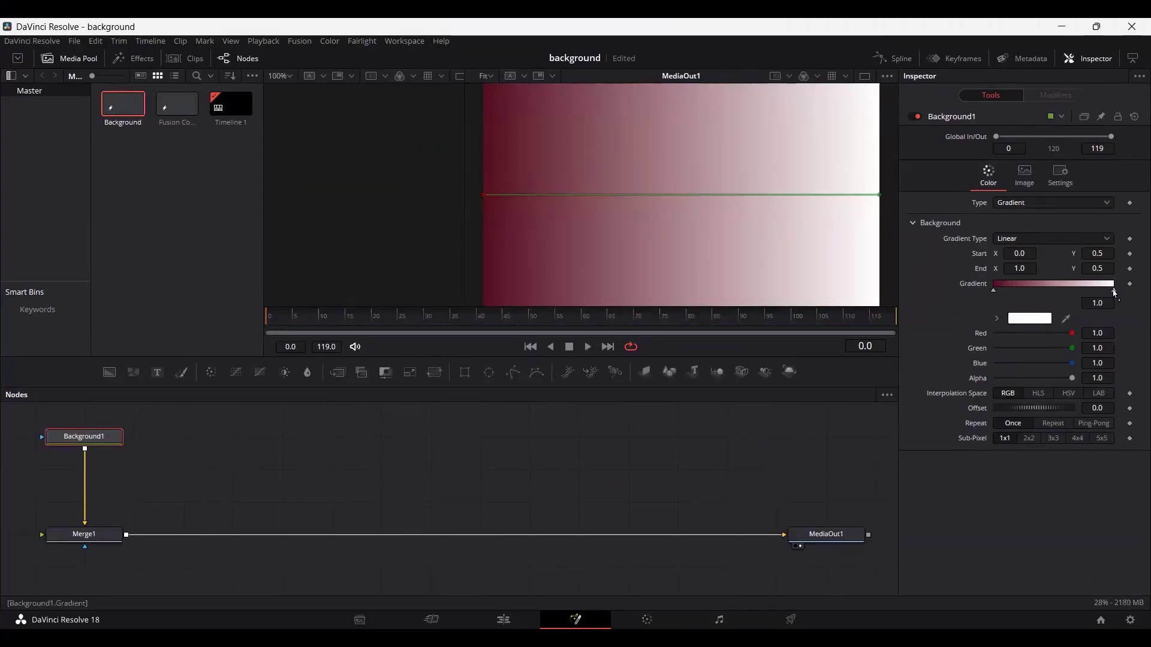
{"action": "left_click", "coordinate": [1030, 318]}
{"action": "left_click_drag", "start_coordinate": [665, 412], "coordinate": [594, 413]}
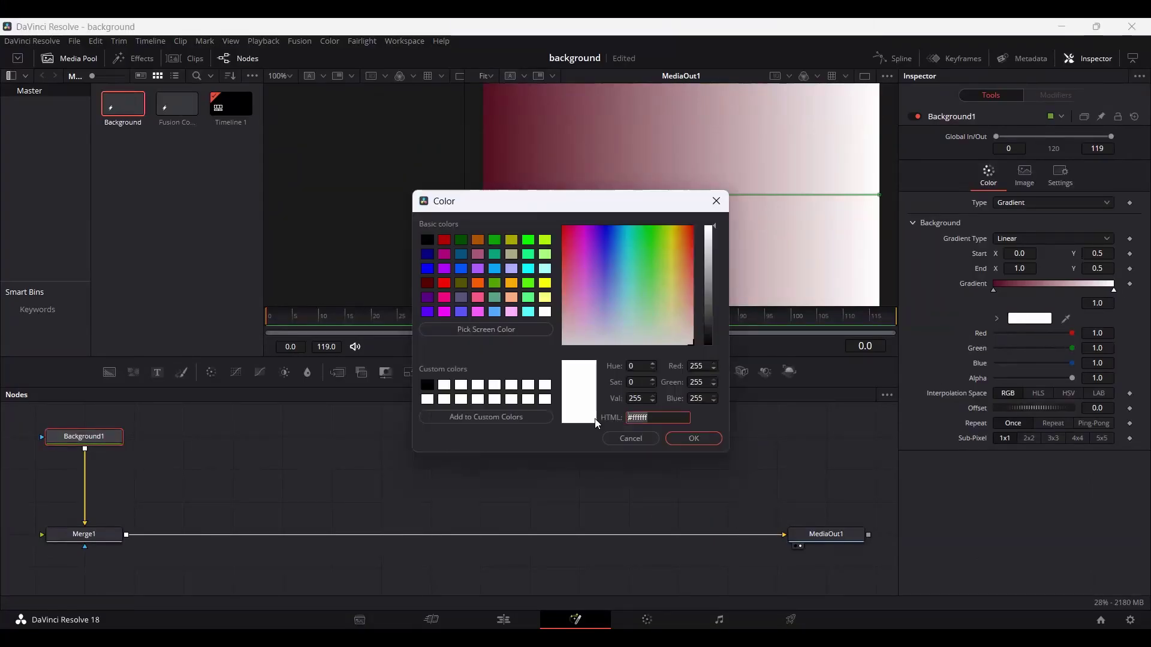
{"action": "type", "text": "#001670"}
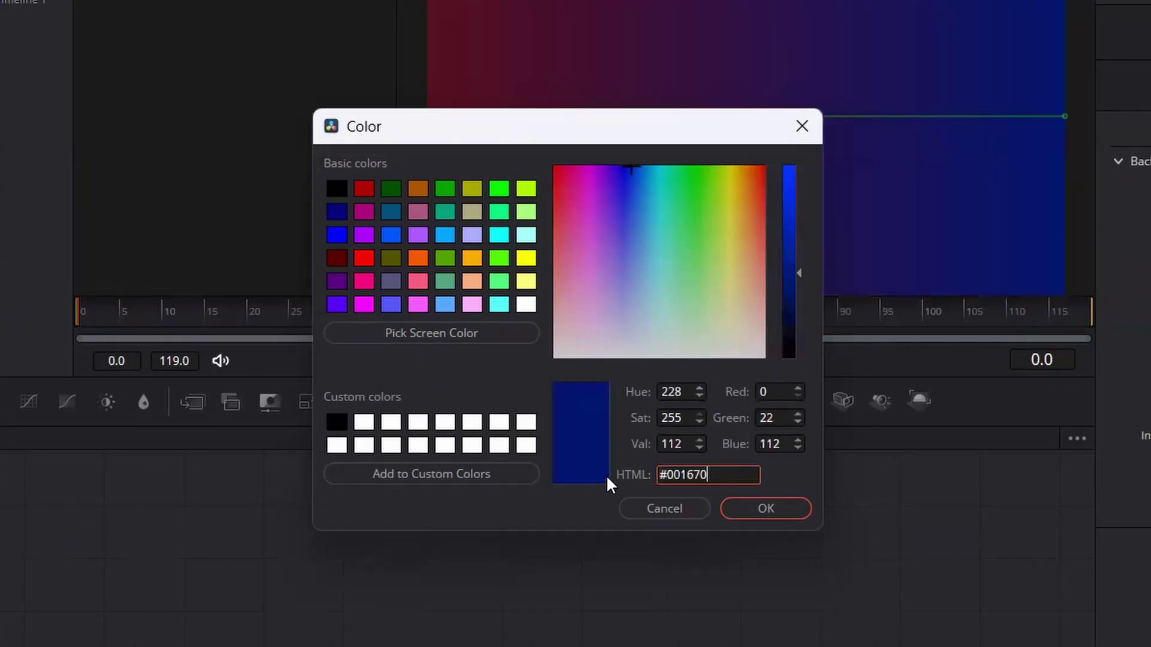
{"action": "key", "text": "Return"}
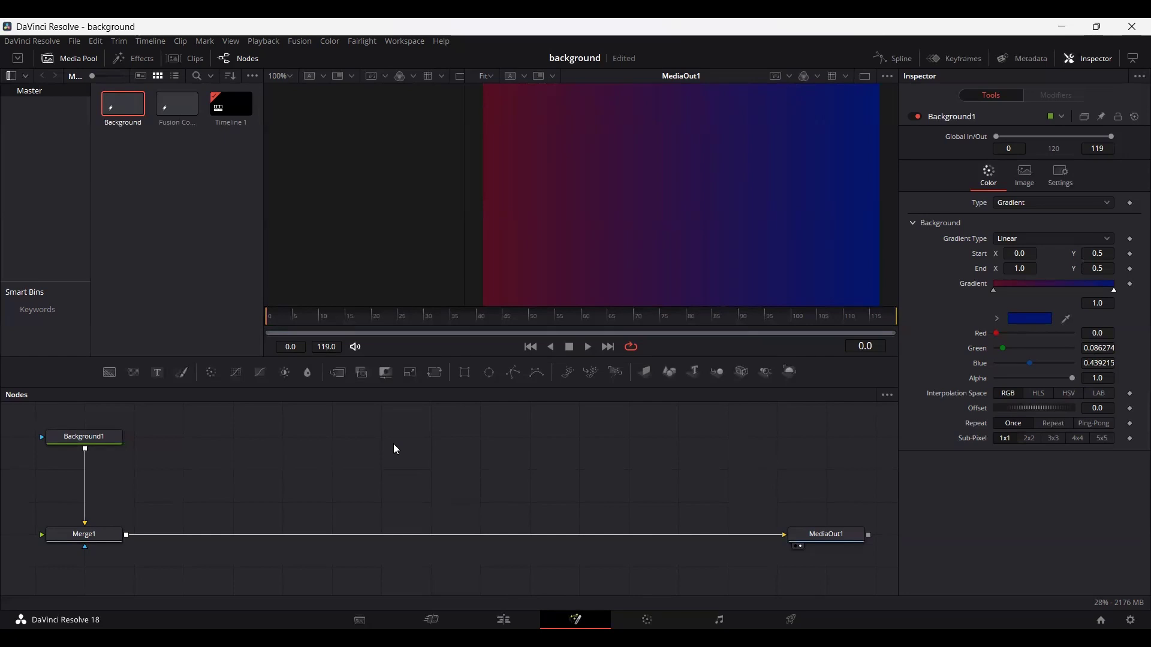
Add a second Background node masked by an Ellipse and merge it over the gradient between Merge1 and MediaOut1.
{"action": "left_click_drag", "start_coordinate": [109, 372], "coordinate": [183, 502]}
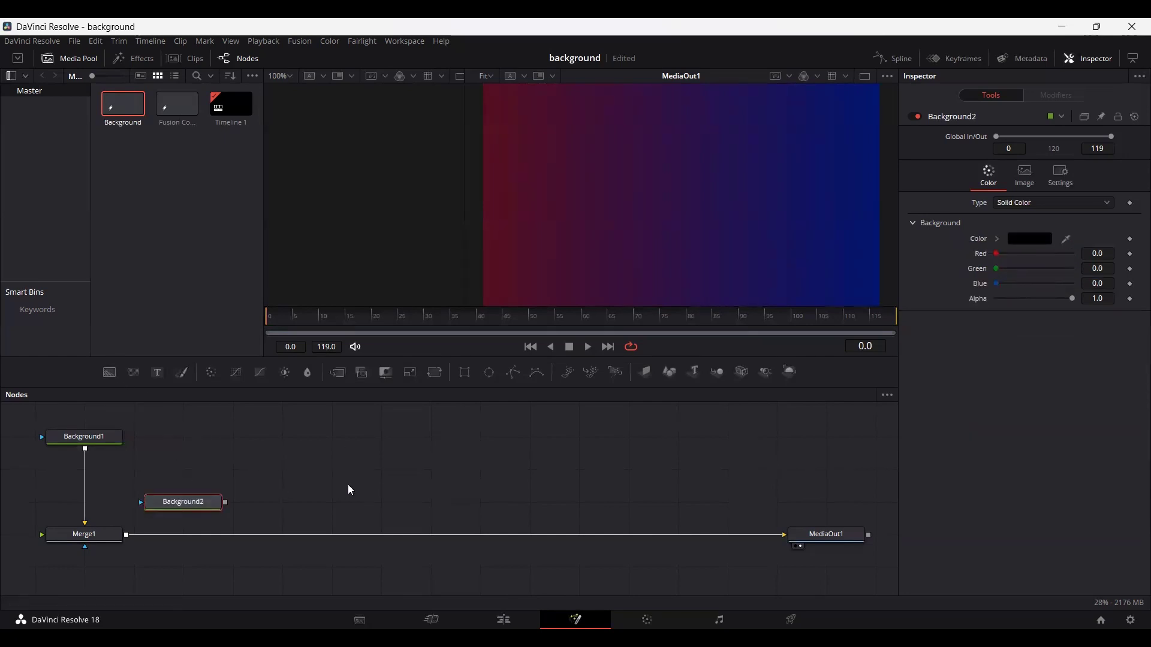
{"action": "left_click", "coordinate": [491, 437]}
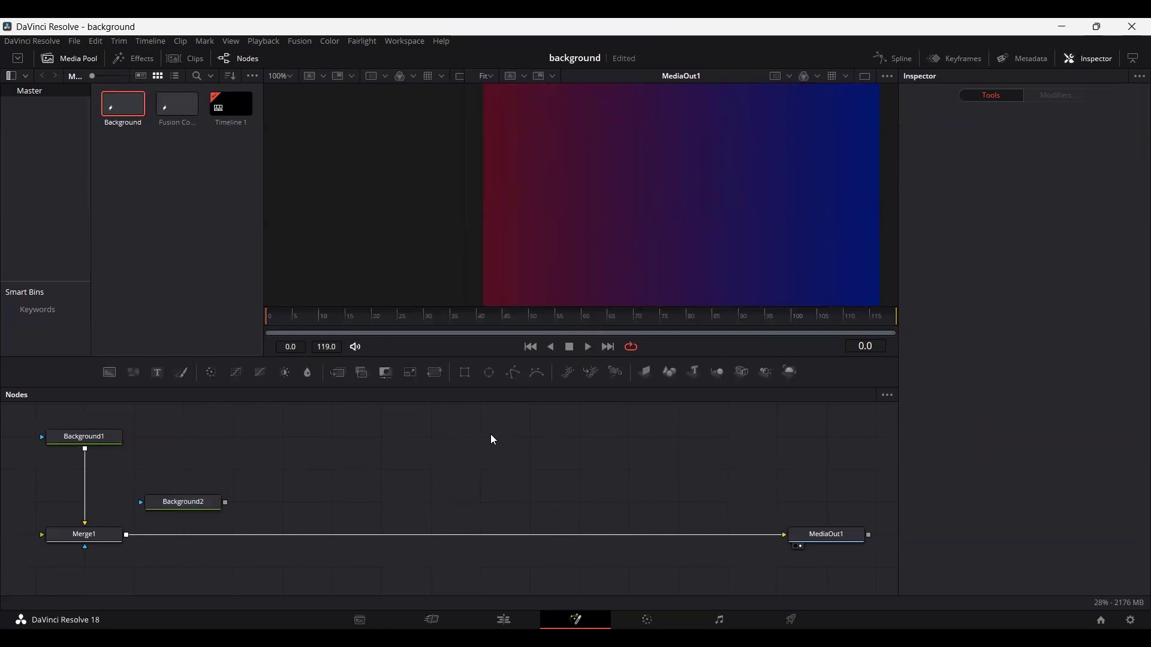
{"action": "left_click_drag", "start_coordinate": [488, 373], "coordinate": [127, 534]}
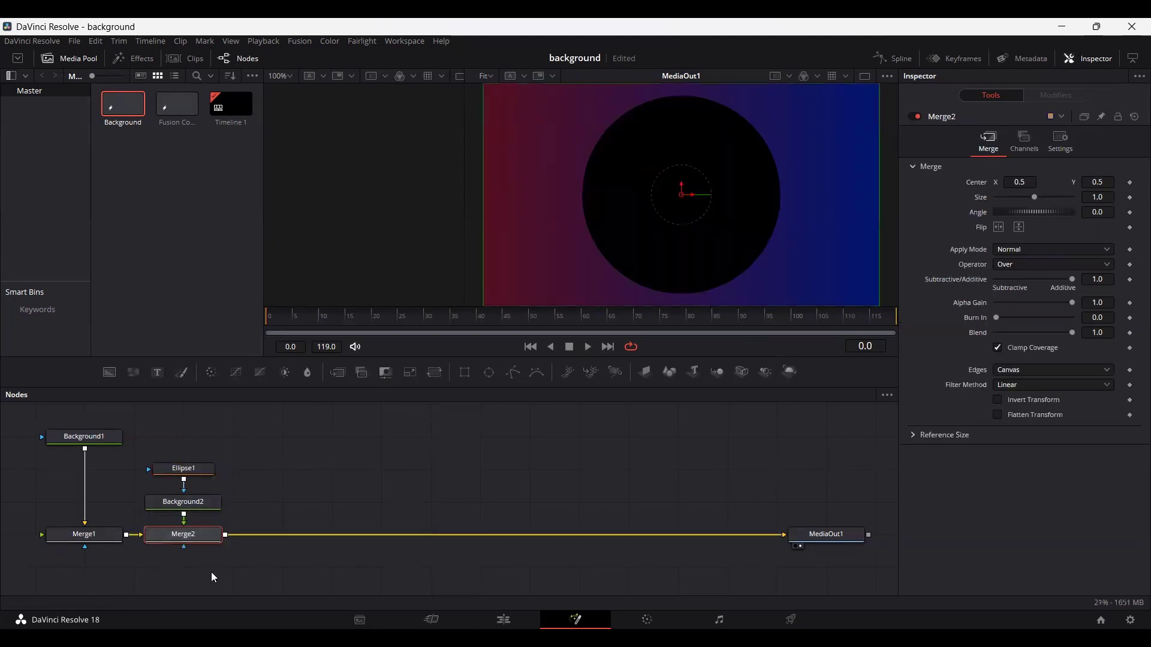
Turn off the Solid option on Ellipse1 and set its border width to 0.03 to form a ring.
{"action": "left_click", "coordinate": [204, 469]}
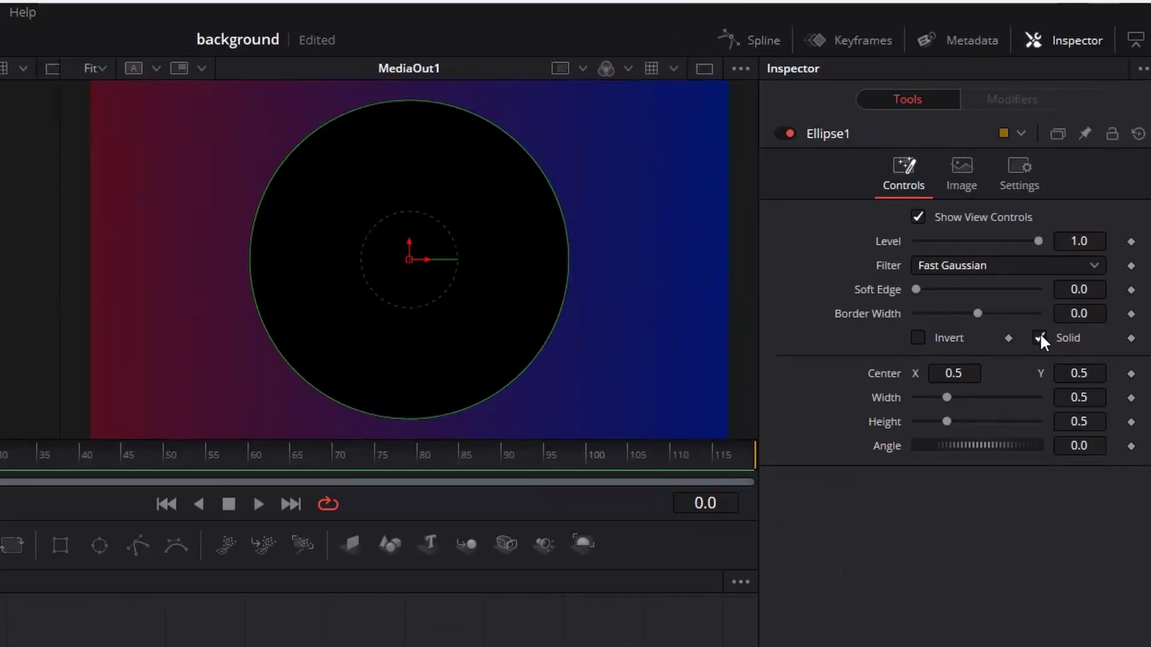
{"action": "left_click", "coordinate": [1040, 338]}
{"action": "left_click", "coordinate": [1096, 316]}
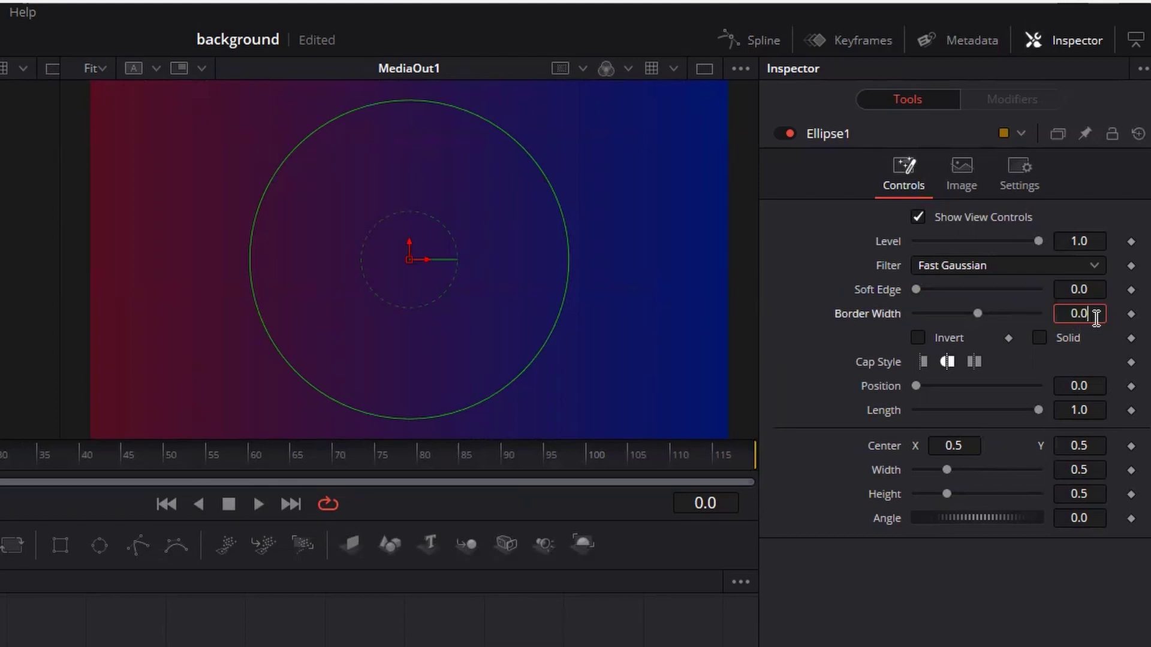
{"action": "type", "text": "3"}
{"action": "key", "text": "Tab"}
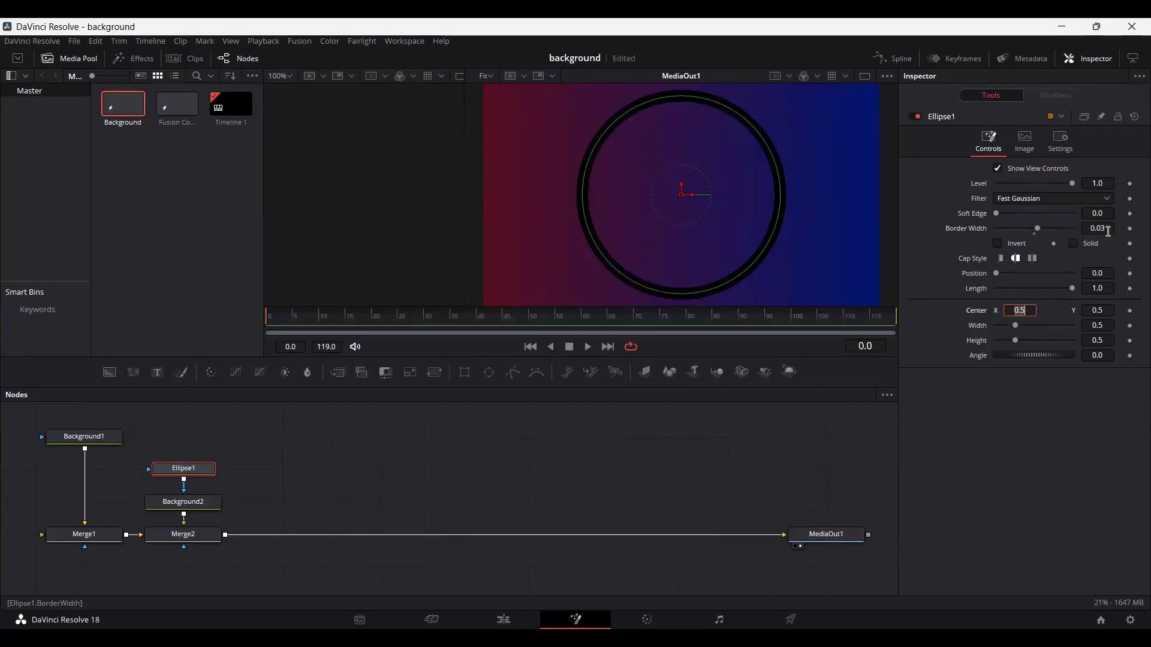
Change Background2's type to Gradient and set the gradient's start colour to #a60e20.
{"action": "left_click", "coordinate": [194, 508]}
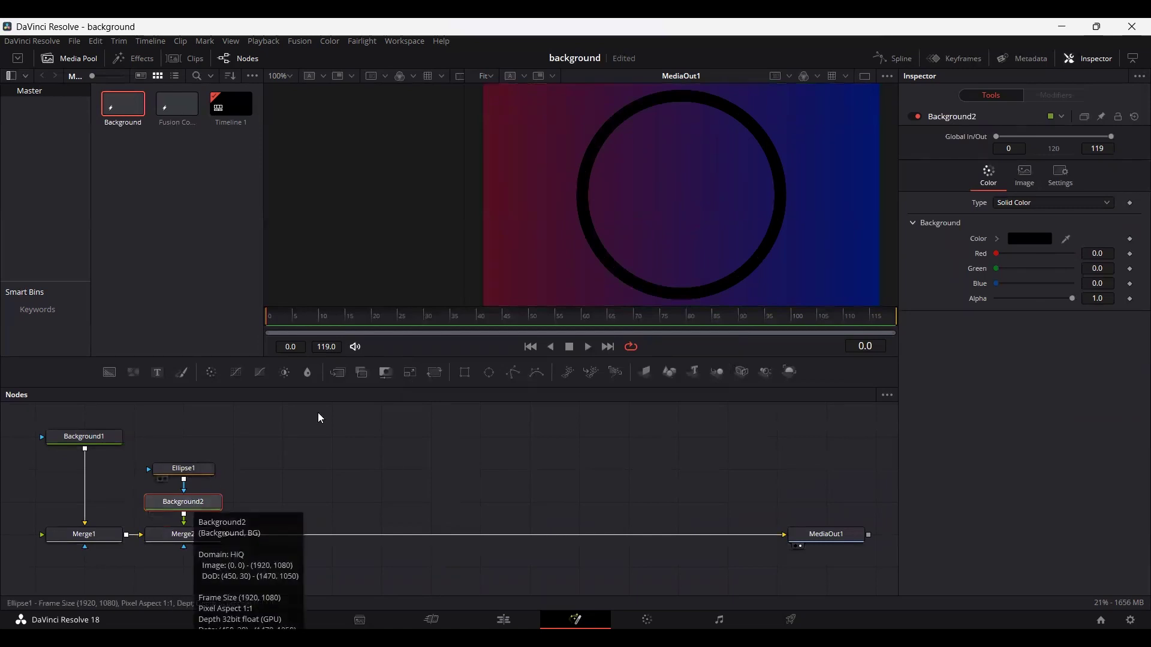
{"action": "left_click", "coordinate": [1022, 203]}
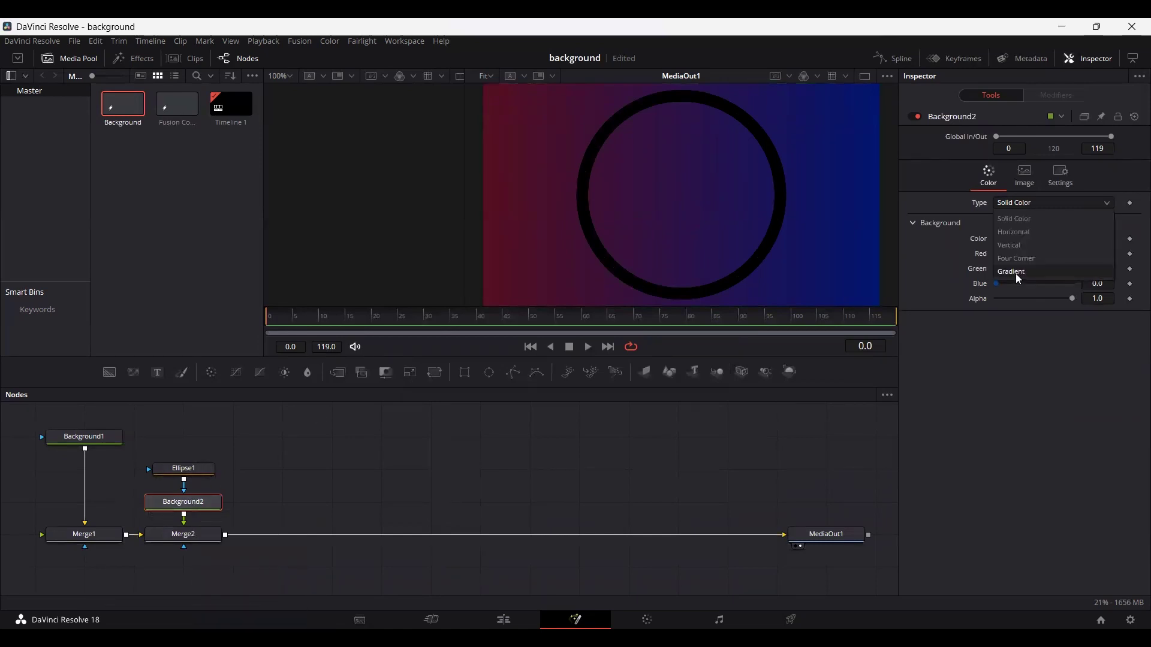
{"action": "left_click", "coordinate": [1021, 271]}
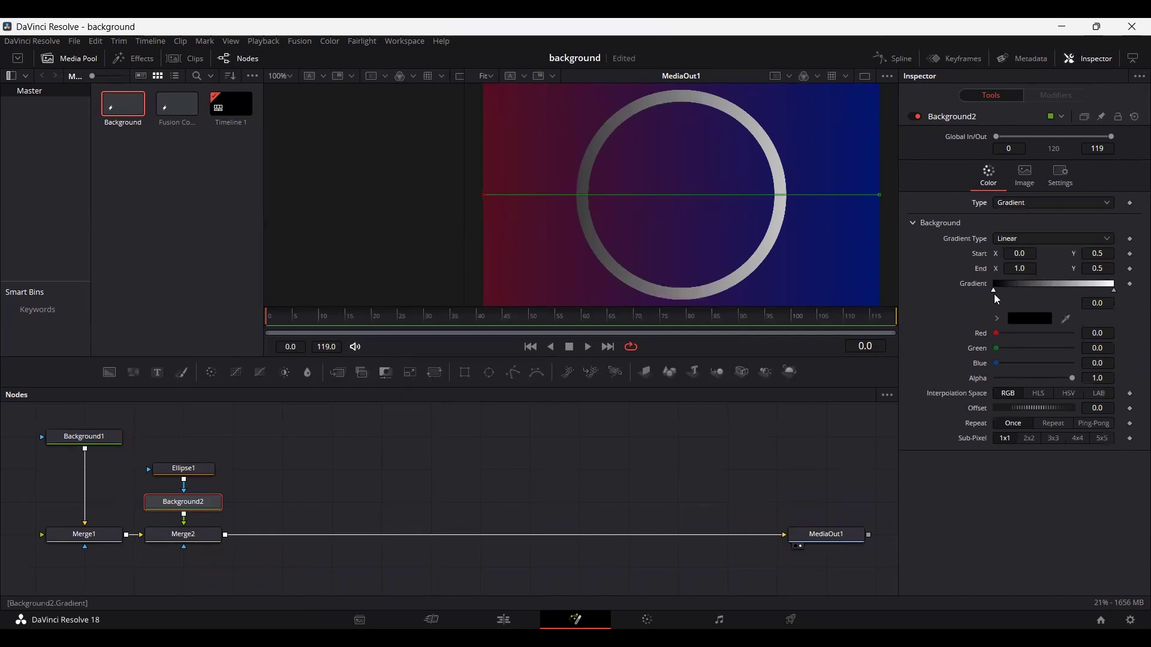
{"action": "left_click", "coordinate": [1025, 323]}
{"action": "type", "text": "#a60e20"}
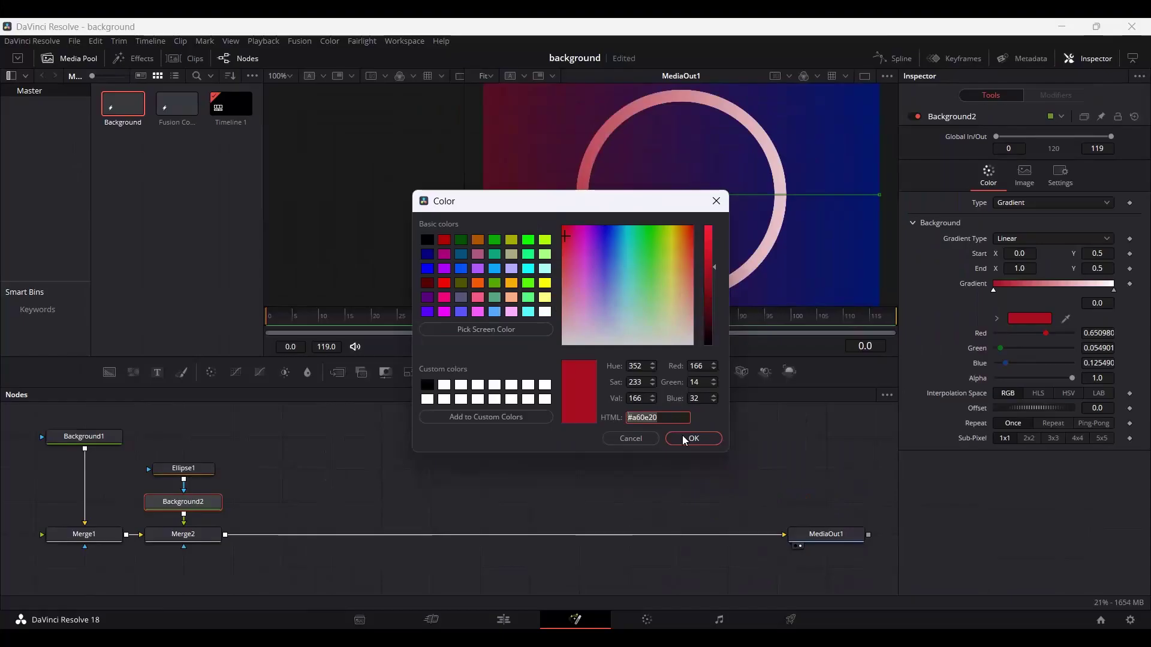
{"action": "left_click", "coordinate": [692, 438]}
Set the end colour of Background2's gradient to #66049a.
{"action": "left_click", "coordinate": [1114, 291]}
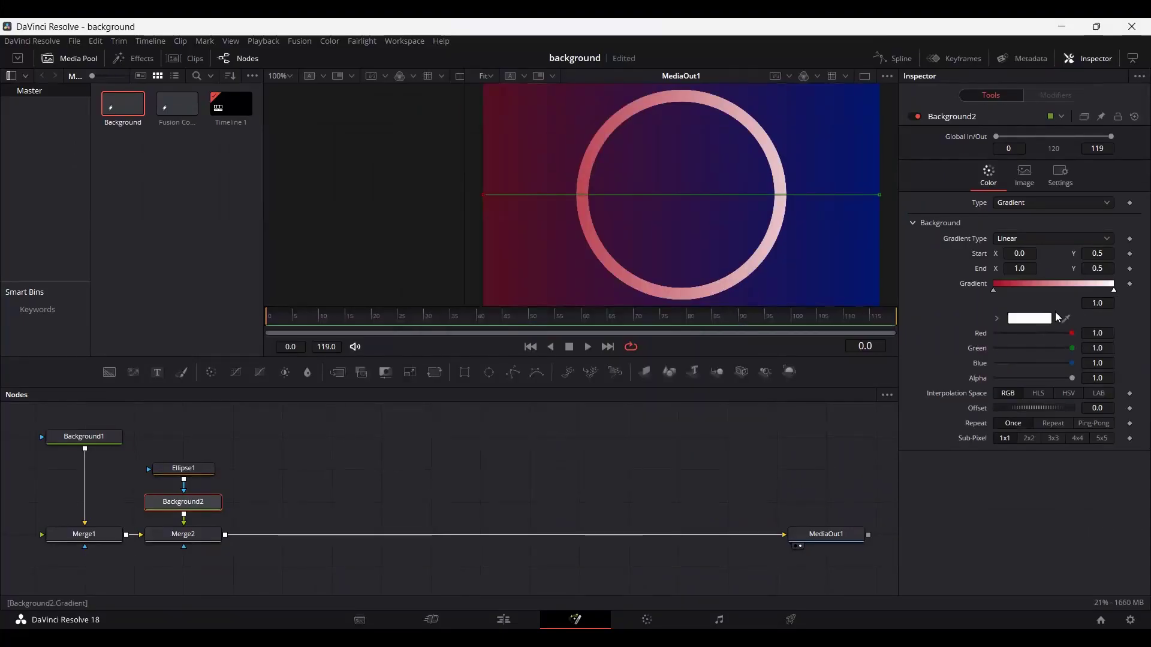
{"action": "left_click", "coordinate": [1048, 321]}
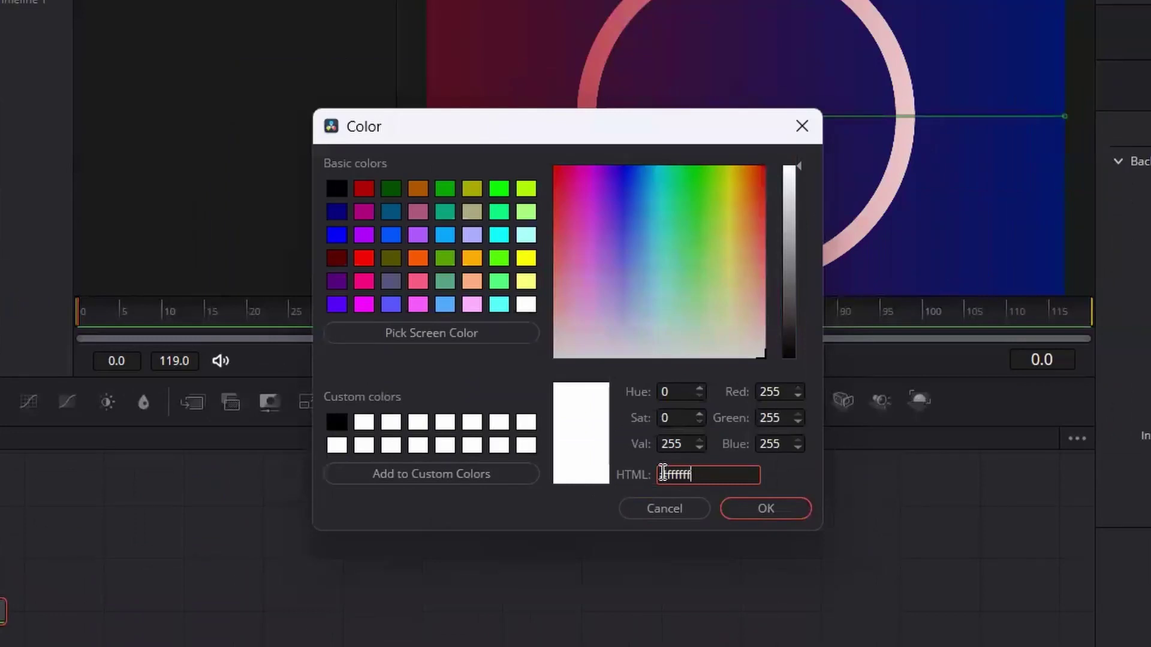
{"action": "key", "text": "ctrl+a"}
{"action": "type", "text": "#66049a"}
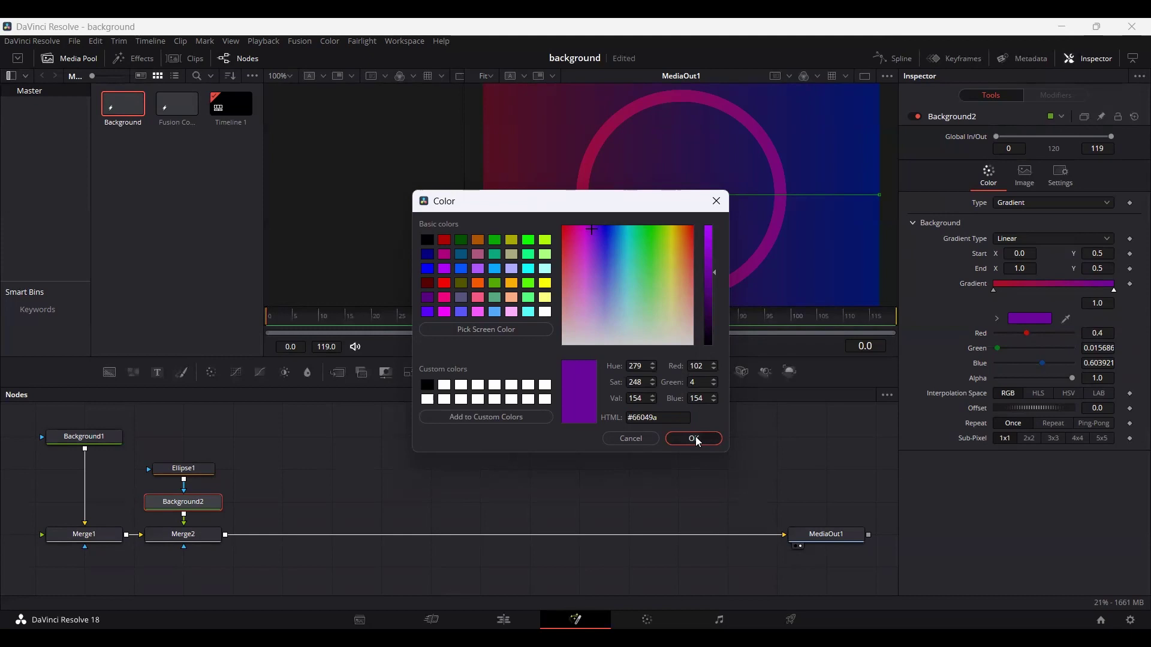
{"action": "left_click", "coordinate": [765, 509]}
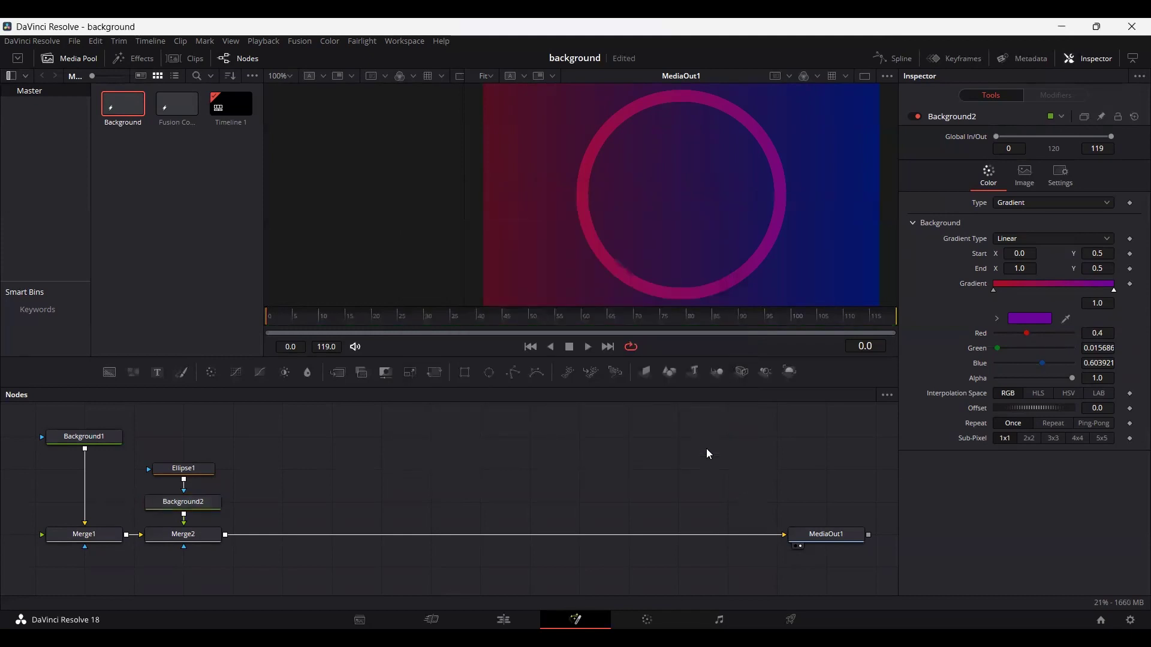
Set Ellipse1's length to 0.75 and add a keyframe for its Position at 0.0 on frame 0.
{"action": "left_click", "coordinate": [204, 469]}
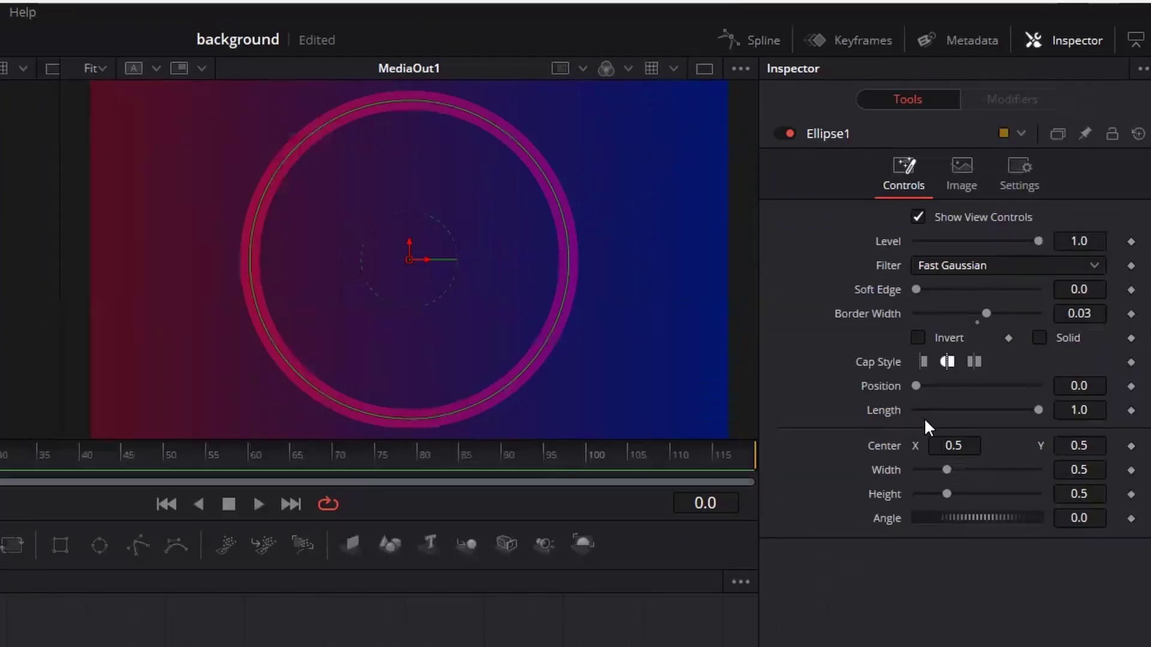
{"action": "left_click", "coordinate": [1079, 410]}
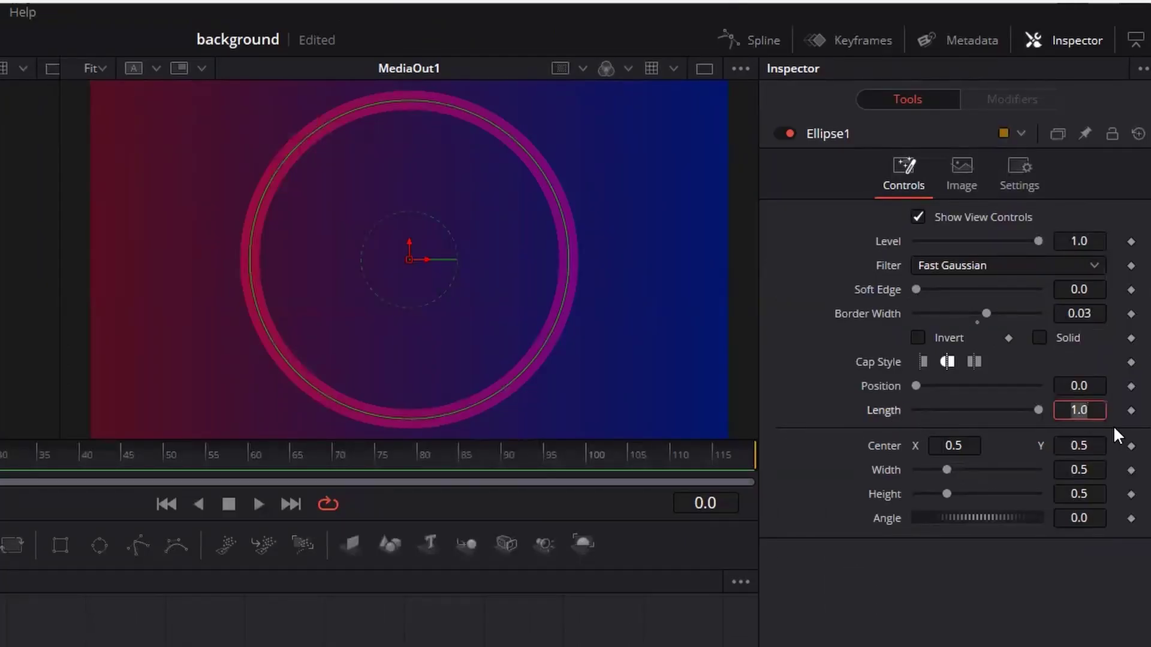
{"action": "type", "text": "0.75"}
{"action": "key", "text": "Tab"}
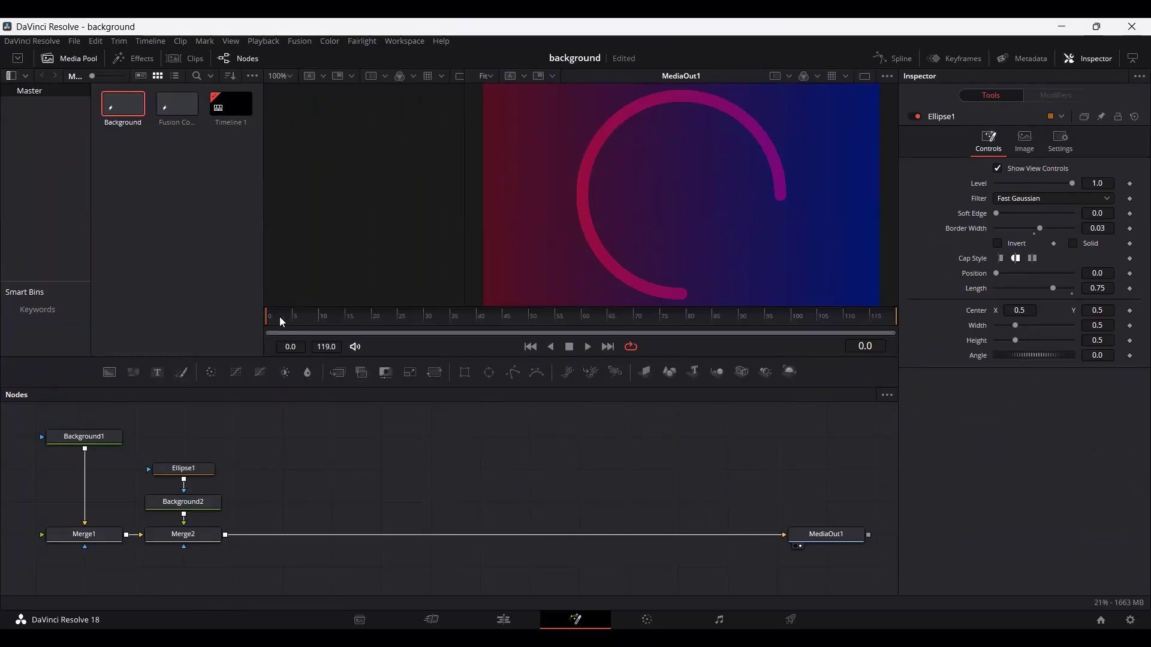
{"action": "left_click", "coordinate": [193, 470]}
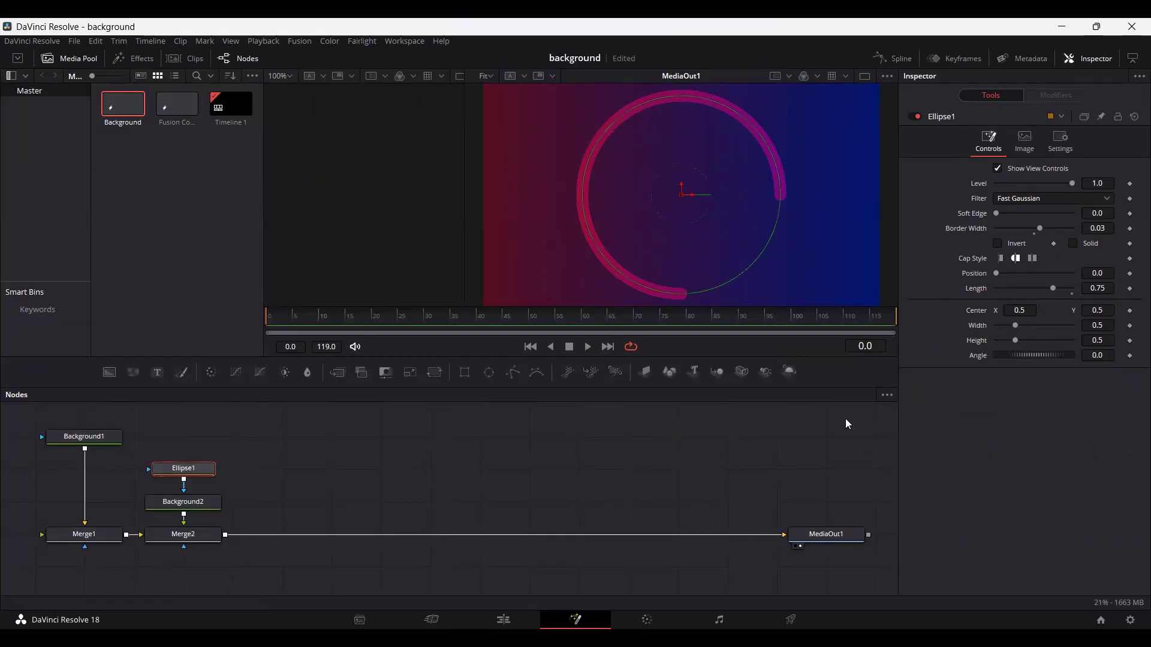
{"action": "left_click", "coordinate": [1130, 274]}
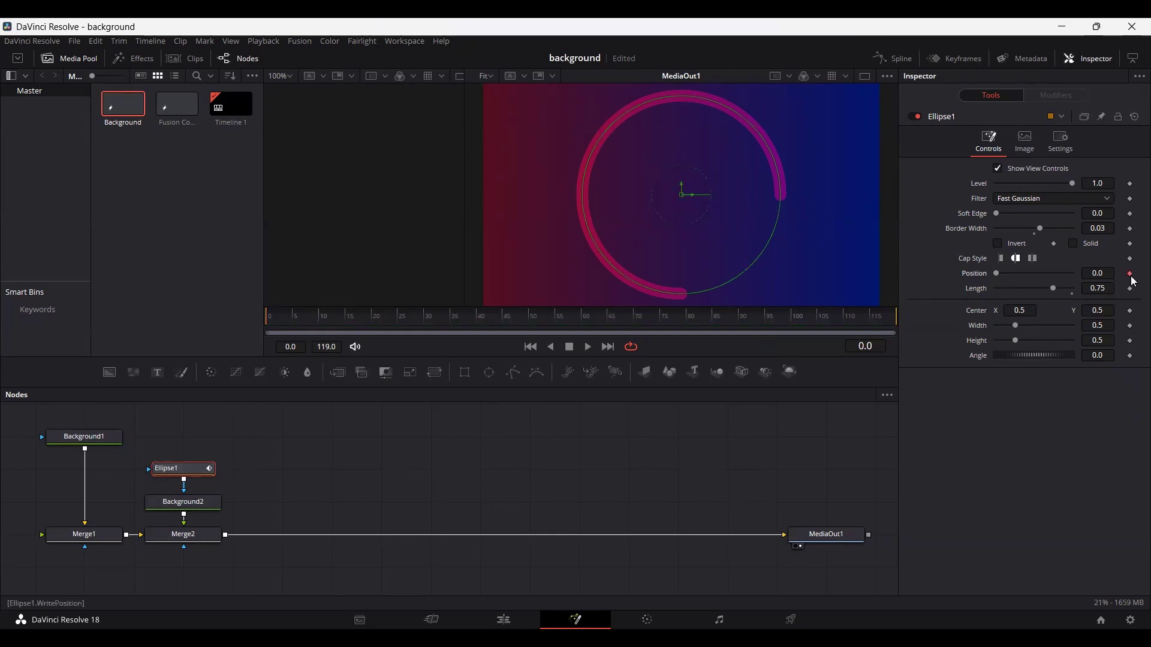
Set Ellipse1's Position to 1.0 at frame 119 to animate the ring arc, and save the project.
{"action": "key", "text": "Right"}
{"action": "left_click_drag", "start_coordinate": [321, 325], "coordinate": [878, 327]}
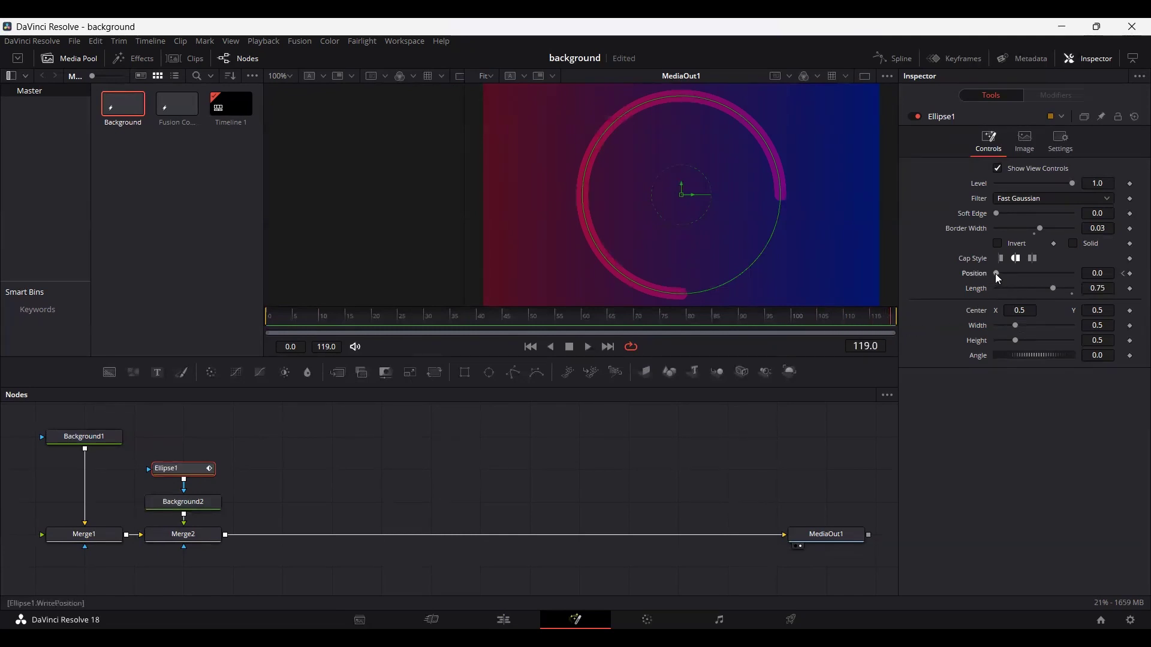
{"action": "left_click_drag", "start_coordinate": [995, 273], "coordinate": [1086, 274]}
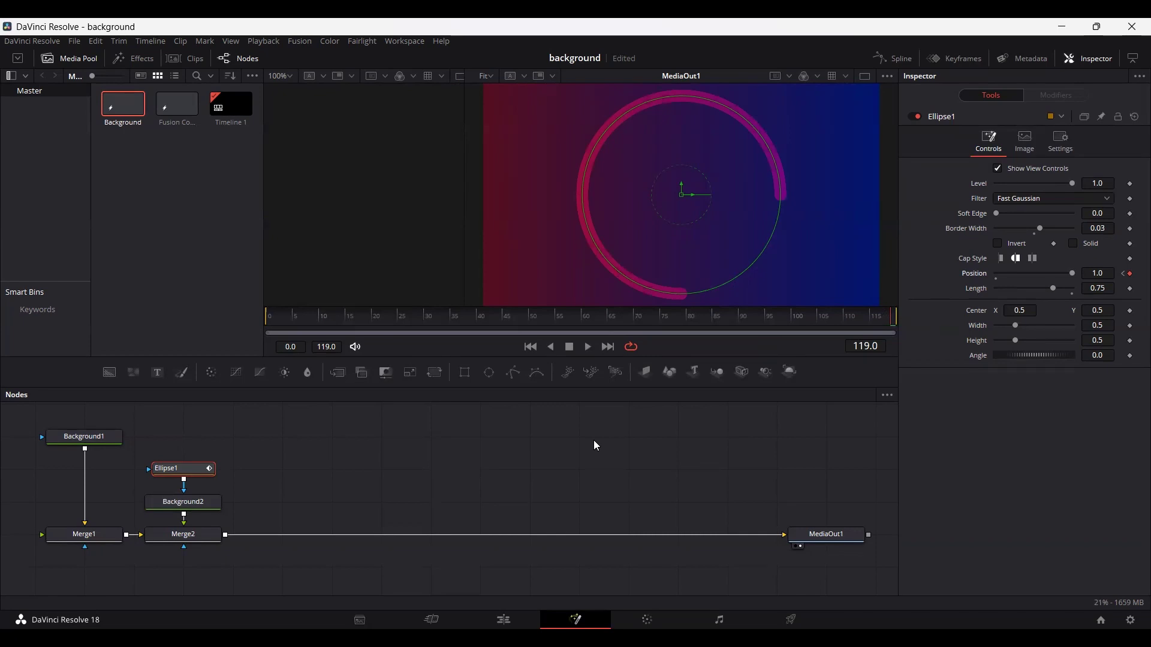
{"action": "left_click", "coordinate": [314, 484]}
{"action": "key", "text": "ctrl+s"}
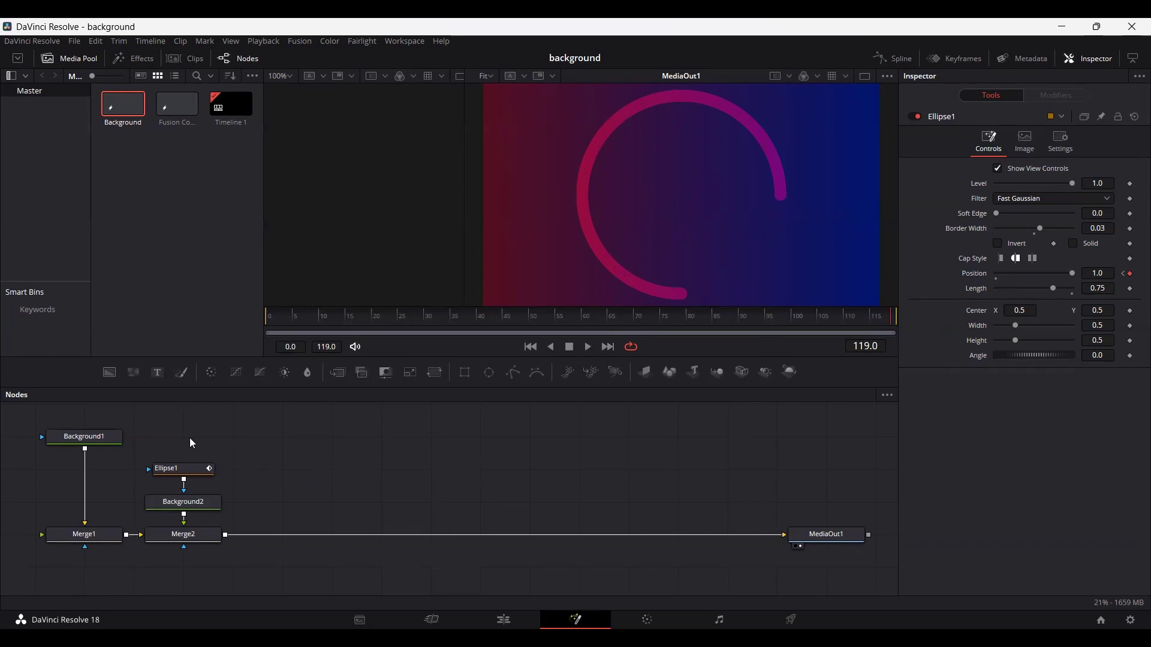
Duplicate the Ellipse1, Background2 and Merge2 nodes as a second branch in the node graph.
{"action": "left_click_drag", "start_coordinate": [201, 490], "coordinate": [216, 519]}
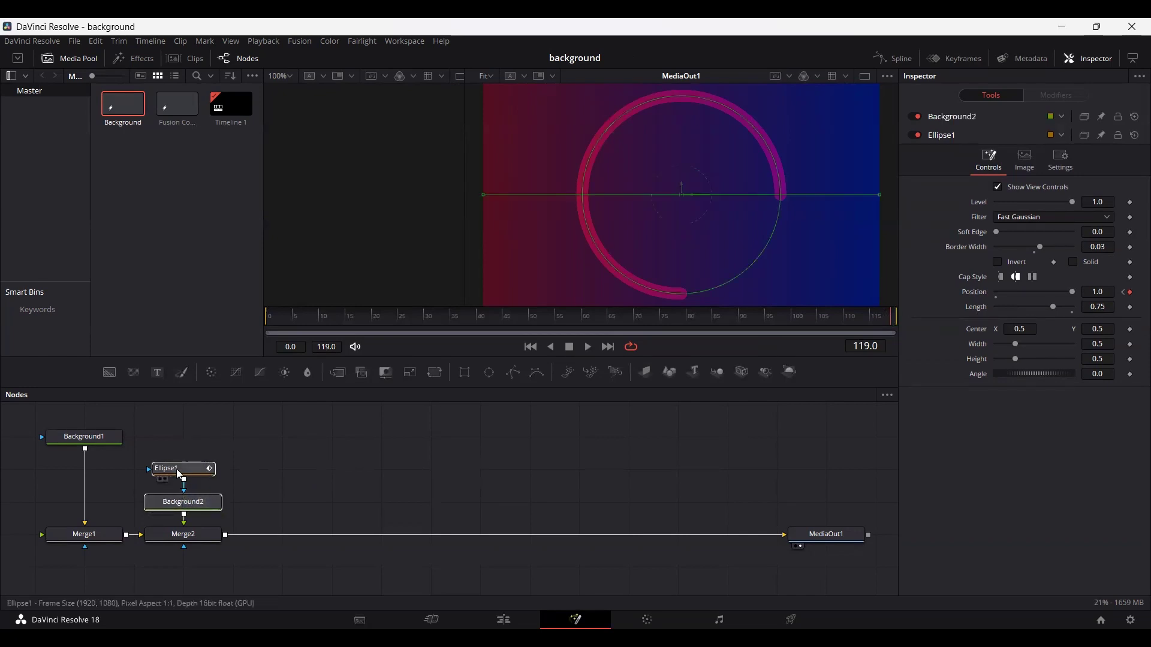
{"action": "left_click", "coordinate": [253, 481]}
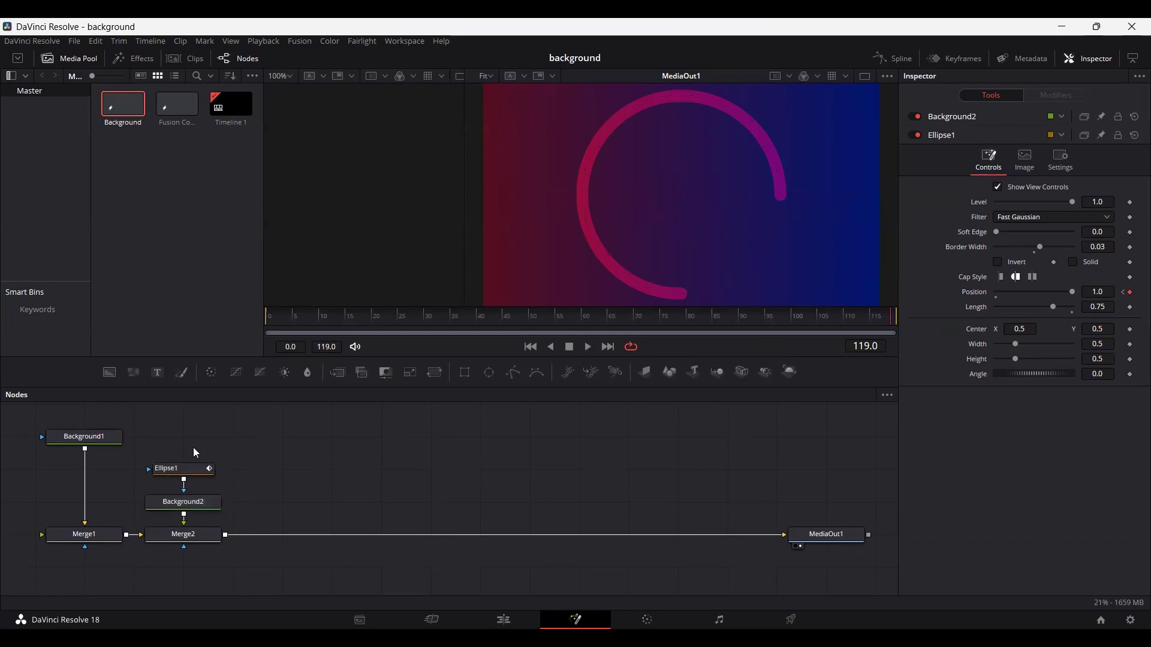
{"action": "left_click_drag", "start_coordinate": [193, 447], "coordinate": [232, 562]}
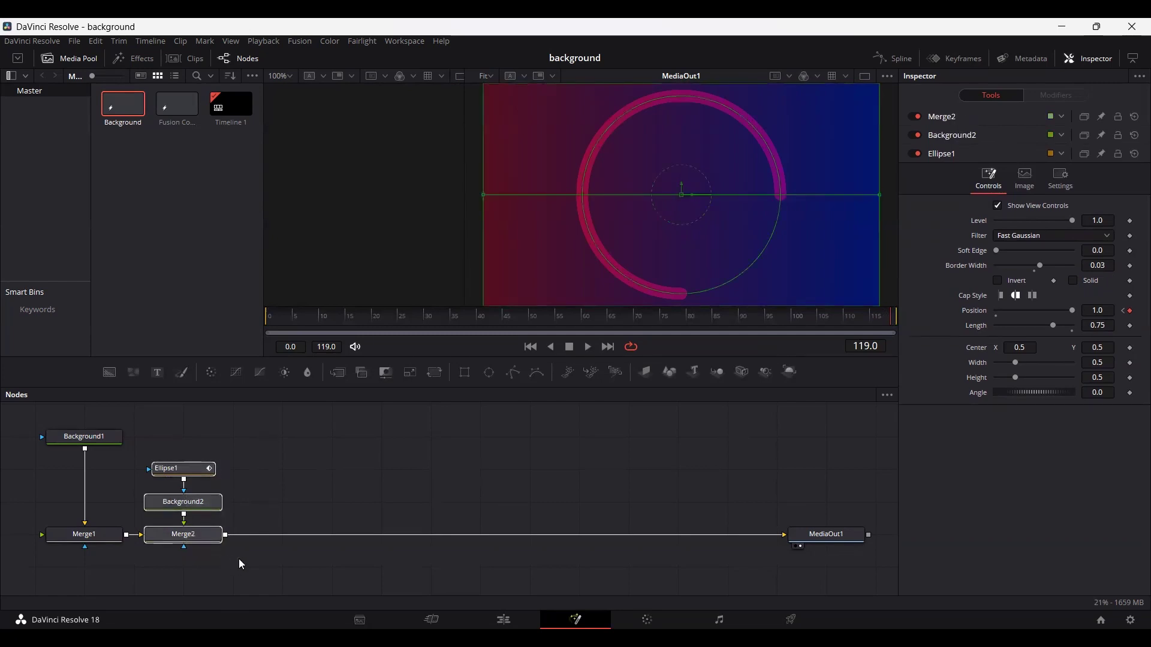
{"action": "key", "text": "ctrl+c"}
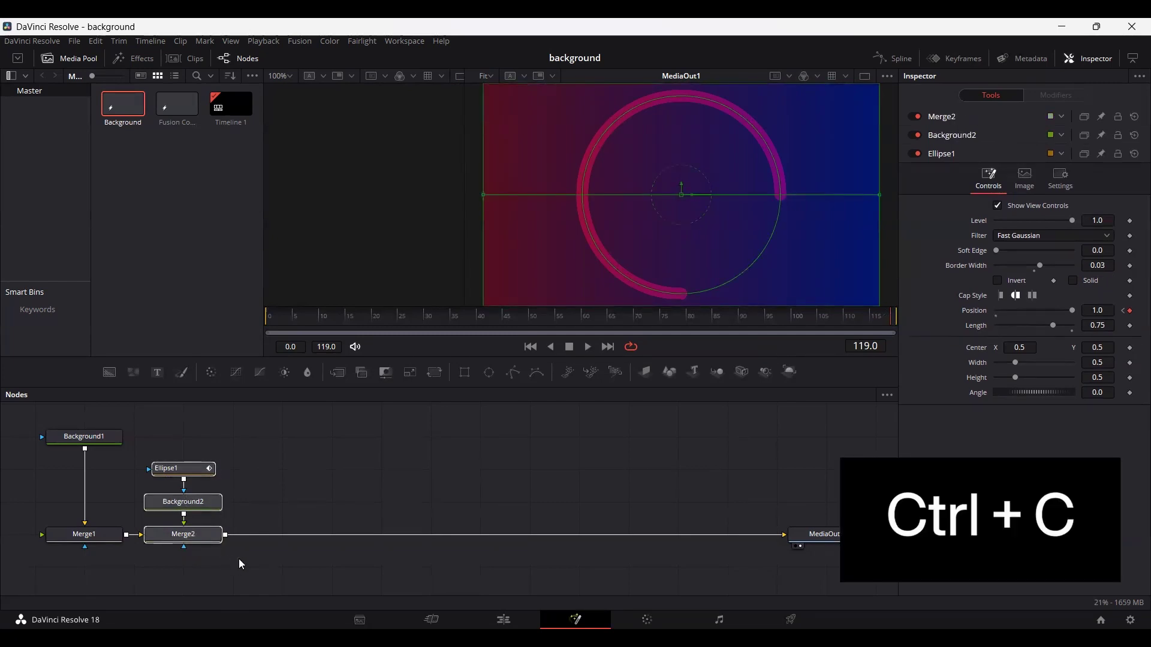
{"action": "left_click", "coordinate": [325, 462]}
{"action": "key", "text": "ctrl+v"}
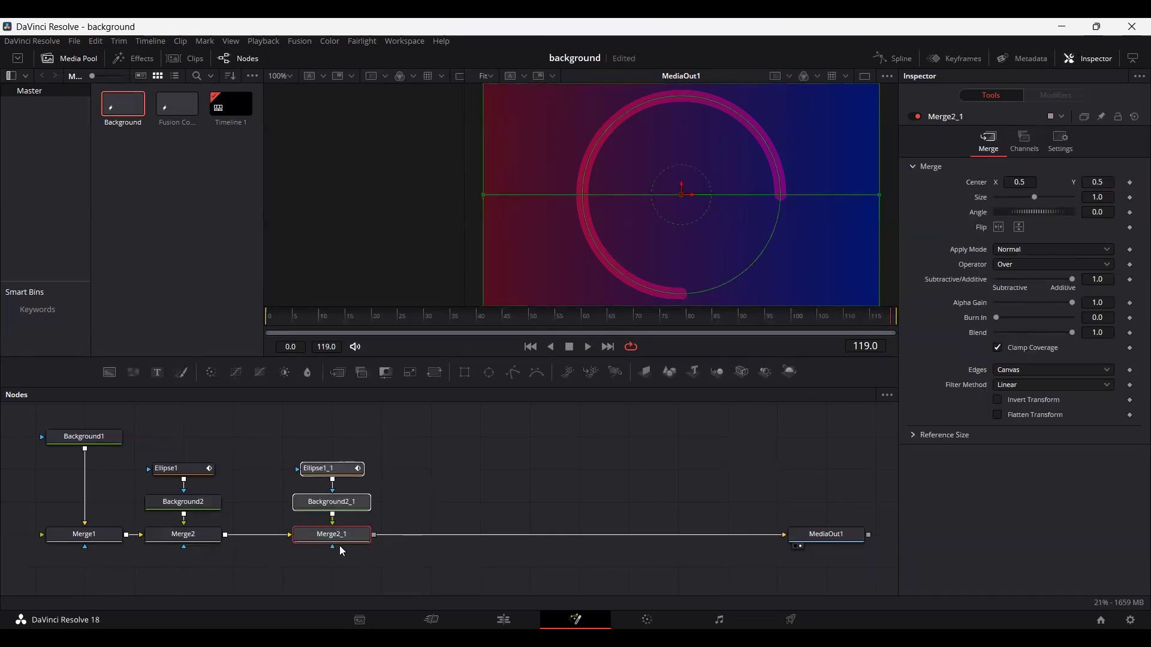
Place the copied branch on the connection between Merge2 and MediaOut1, lined up close beside the first ring's nodes.
{"action": "mouse_move", "coordinate": [331, 540]}
{"action": "left_mouse_down"}
{"action": "mouse_move", "coordinate": [381, 508]}
{"action": "mouse_move", "coordinate": [332, 508]}
{"action": "mouse_move", "coordinate": [356, 533]}
{"action": "mouse_move", "coordinate": [303, 540]}
{"action": "mouse_move", "coordinate": [370, 543]}
{"action": "mouse_move", "coordinate": [264, 543]}
{"action": "mouse_move", "coordinate": [316, 541]}
{"action": "left_mouse_up"}
{"action": "key", "text": "shift"}
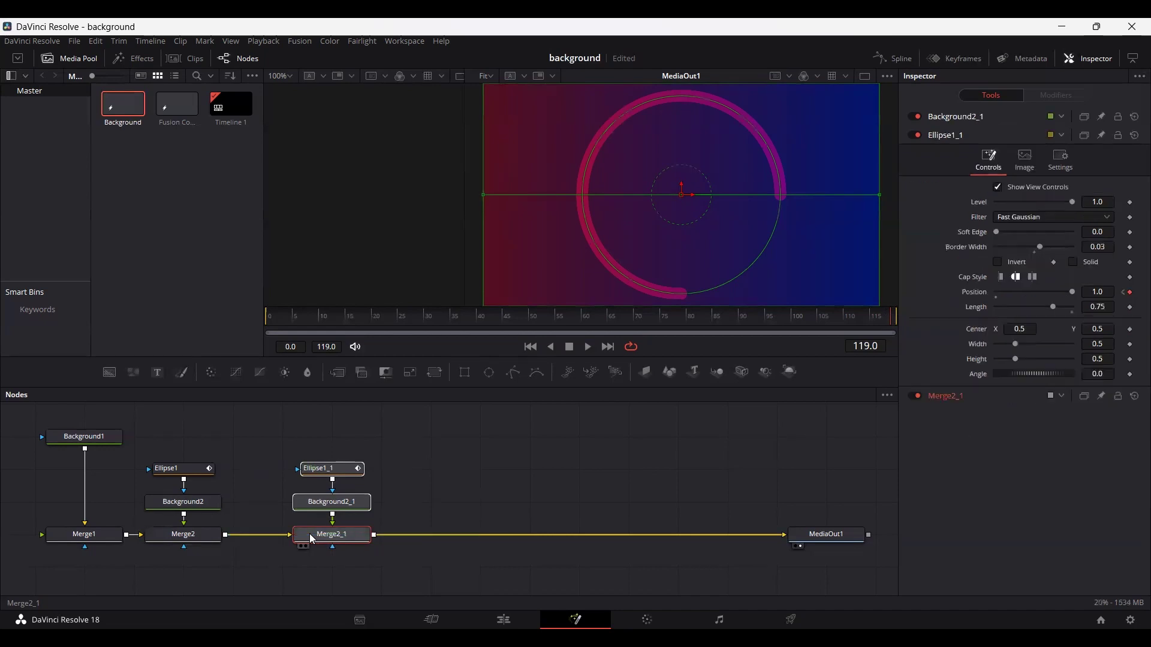
{"action": "left_click_drag", "start_coordinate": [346, 541], "coordinate": [365, 506]}
{"action": "key", "text": "ctrl+z"}
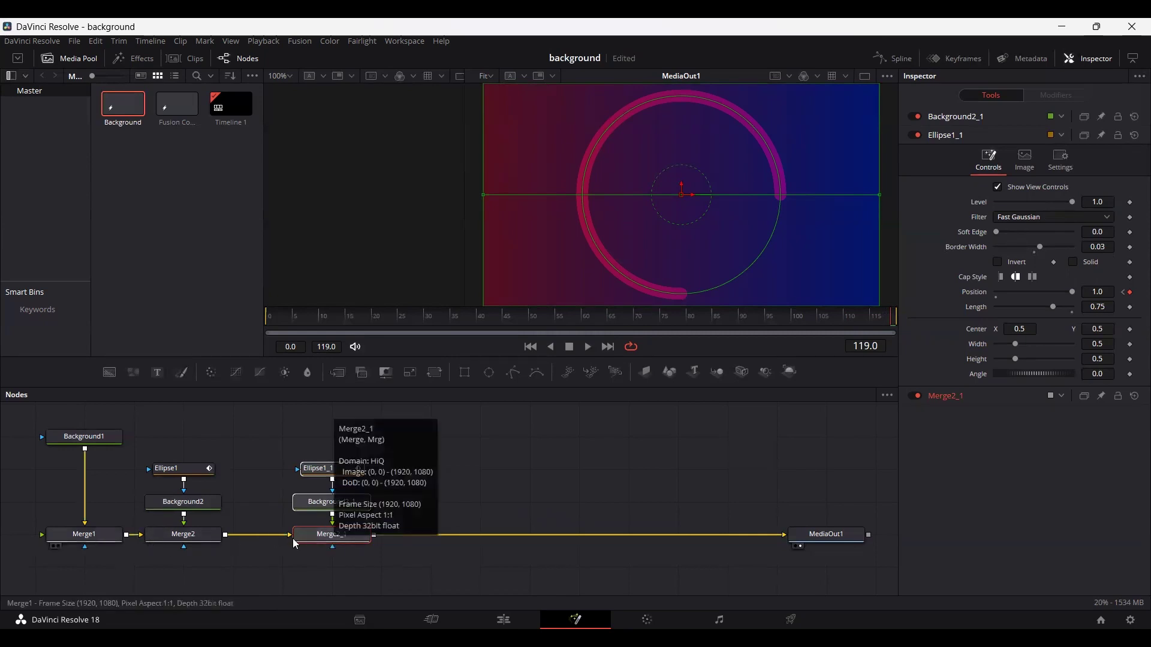
{"action": "left_click_drag", "start_coordinate": [335, 545], "coordinate": [296, 548]}
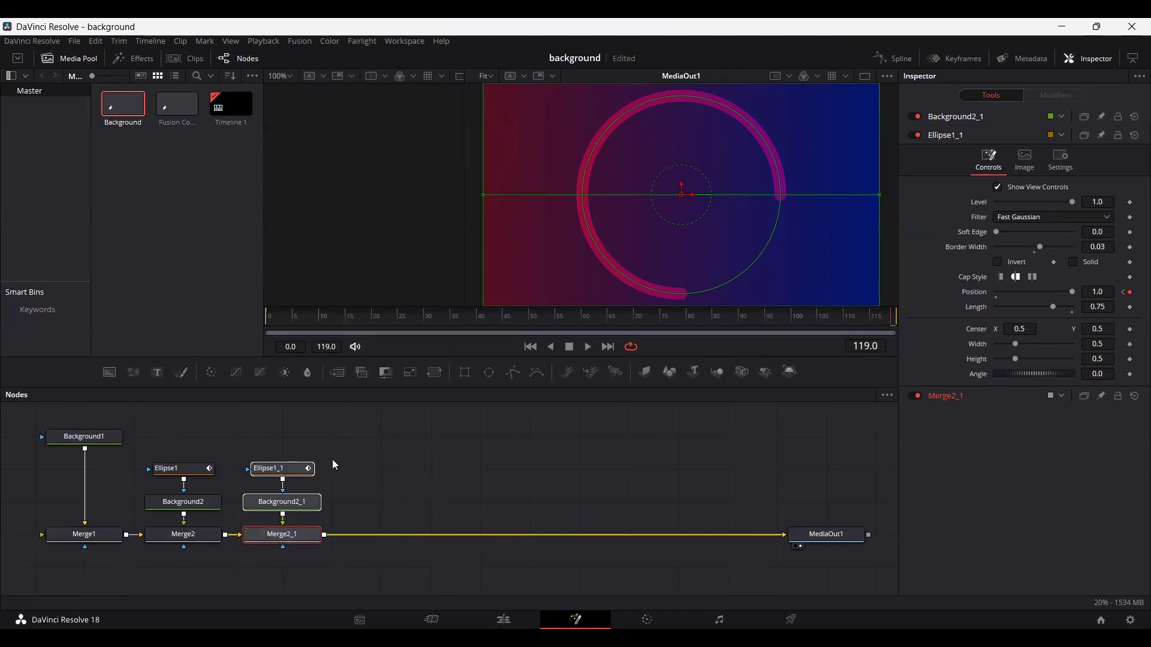
{"action": "left_click", "coordinate": [362, 477]}
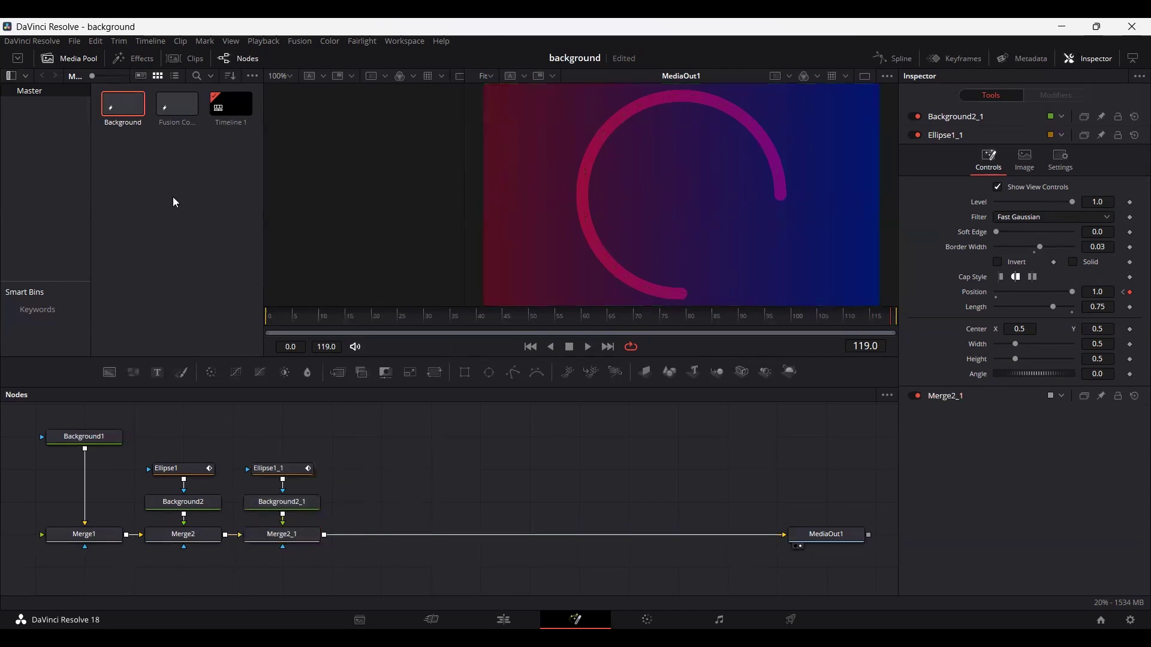
Set the width and height of Ellipse1_1 to 0.4.
{"action": "left_click", "coordinate": [277, 468]}
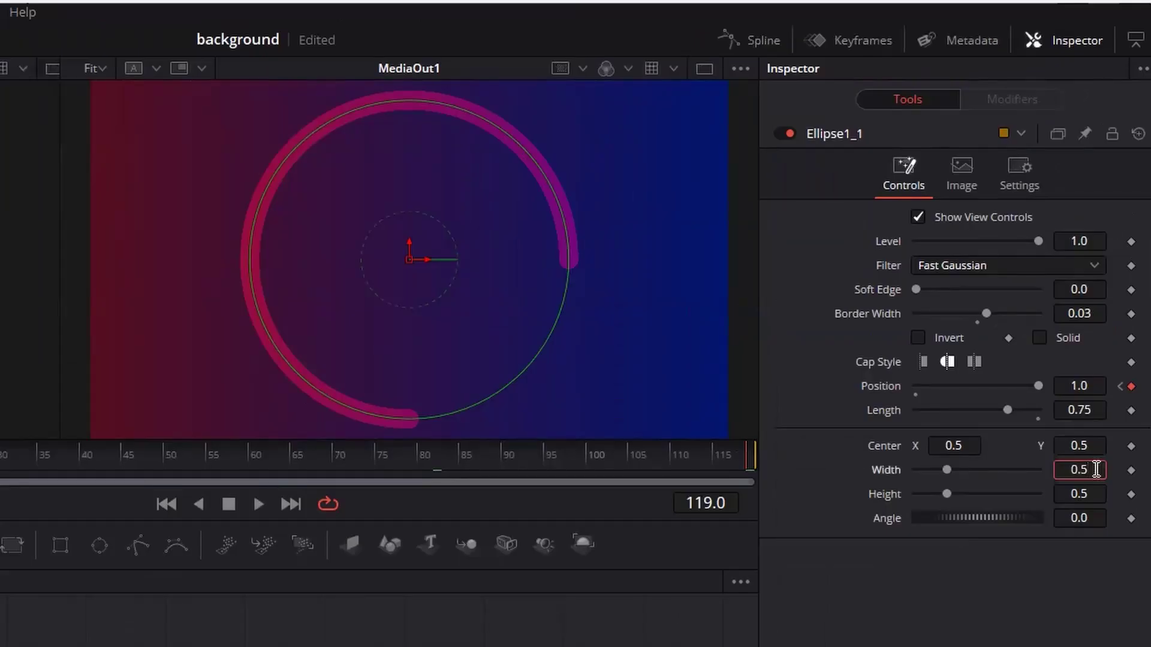
{"action": "key", "text": "BackSpace"}
{"action": "type", "text": "4"}
{"action": "key", "text": "Tab"}
{"action": "type", "text": "0.4"}
{"action": "key", "text": "Tab"}
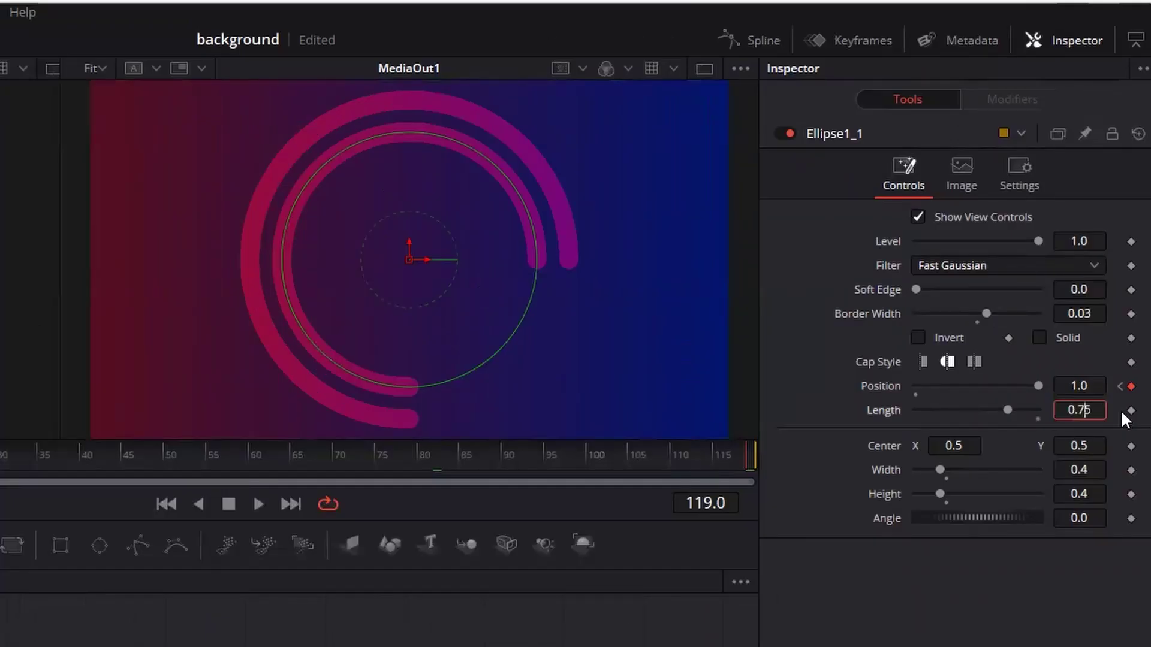
Set the length of Ellipse1_1 to 0.25.
{"action": "key", "text": "BackSpace"}
{"action": "type", "text": "2"}
{"action": "key", "text": "Tab"}
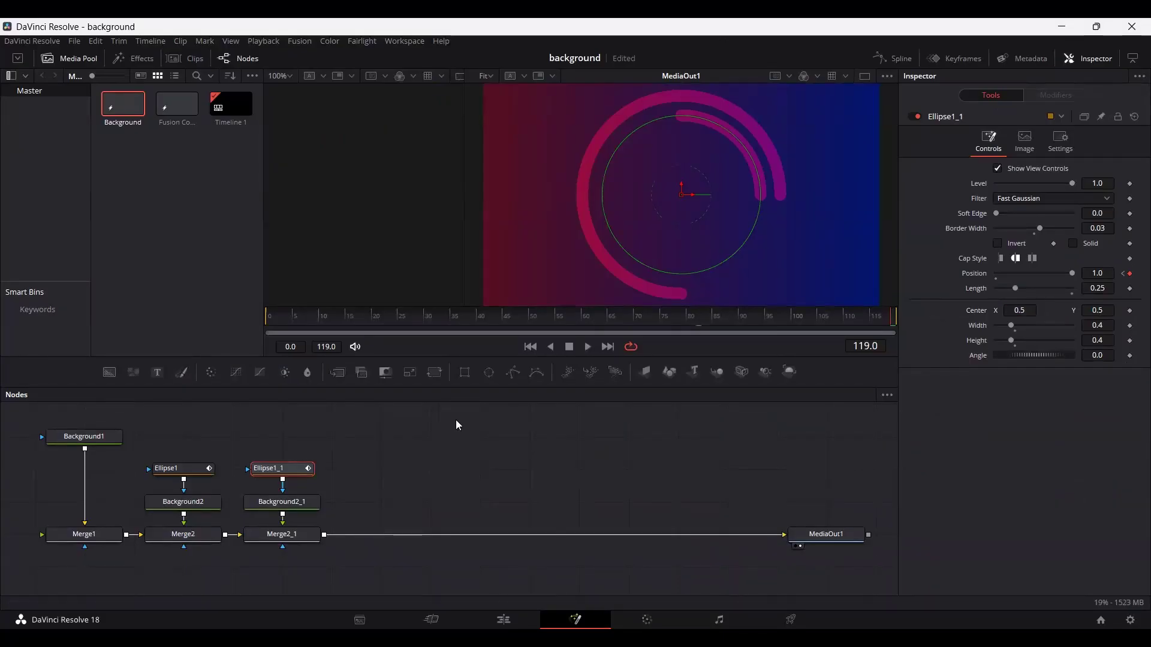
Save the project and play back the animation of both arcs from frame 0.
{"action": "left_click", "coordinate": [269, 318]}
{"action": "left_click", "coordinate": [386, 316]}
{"action": "left_click_drag", "start_coordinate": [407, 316], "coordinate": [254, 328]}
{"action": "key", "text": "ctrl+s"}
{"action": "left_click", "coordinate": [451, 466]}
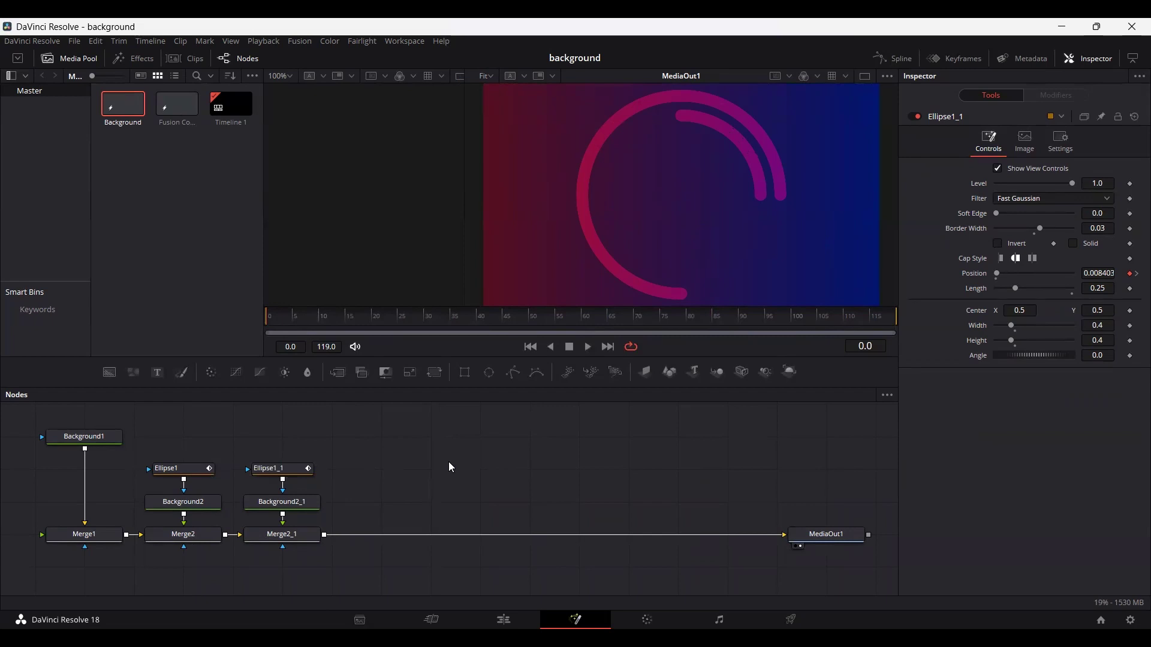
{"action": "key", "text": "space"}
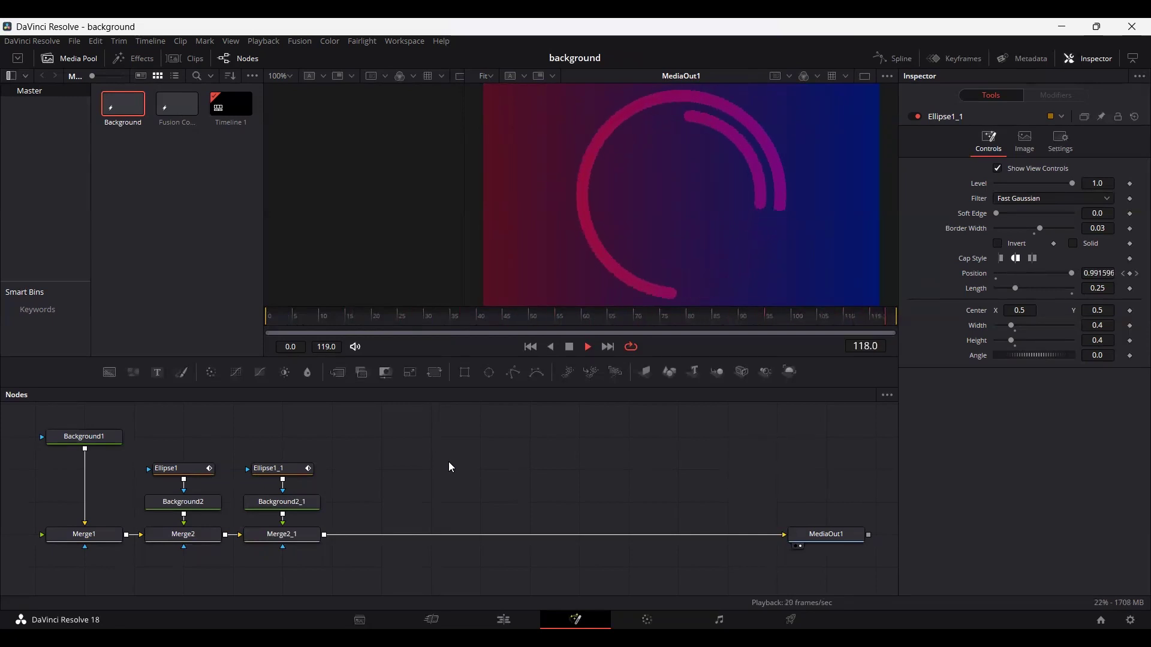
{"action": "key", "text": "space"}
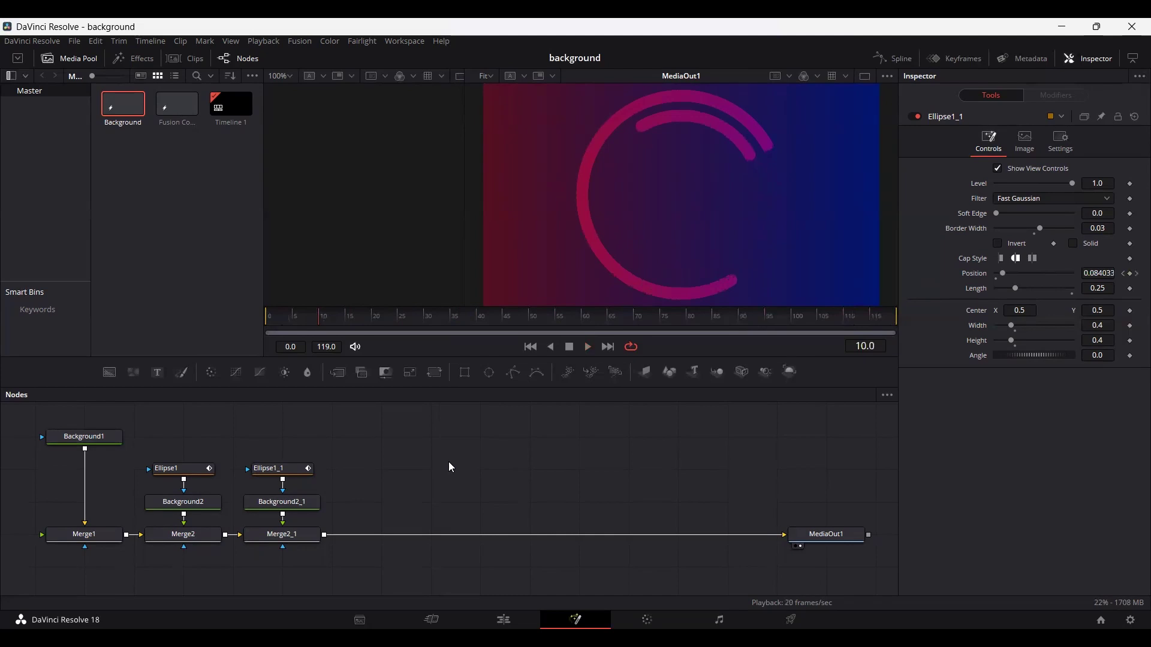
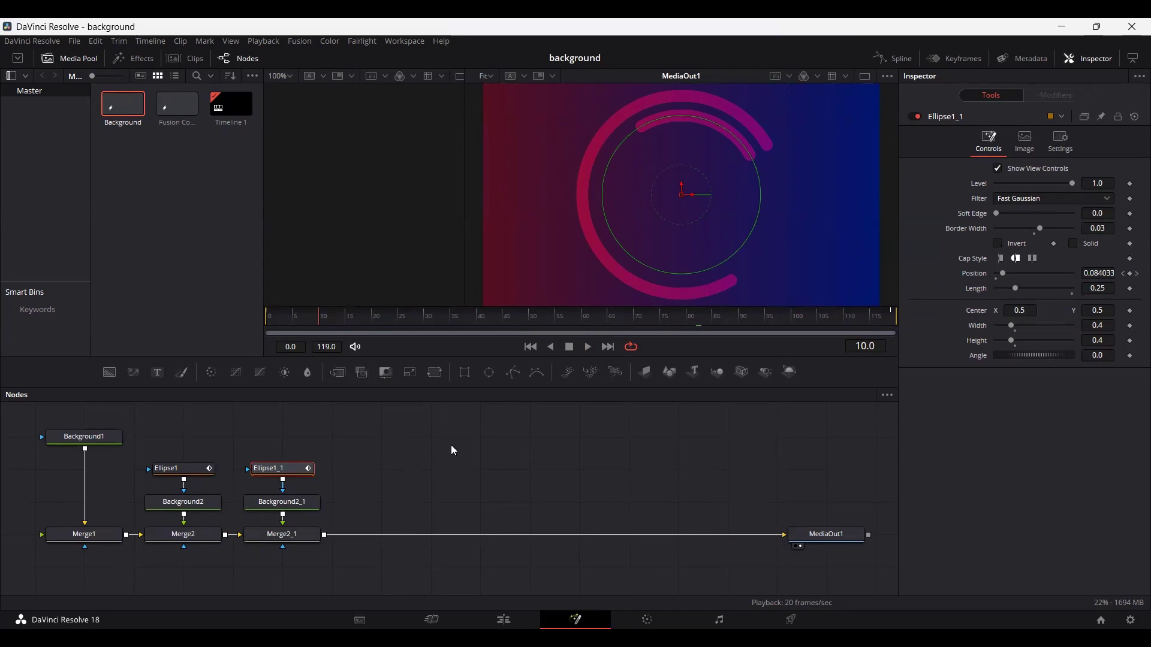
Remove Ellipse1_1's Position keyframes at the last frame and at frame 0.
{"action": "left_click_drag", "start_coordinate": [360, 308], "coordinate": [896, 325]}
{"action": "left_click", "coordinate": [1130, 273]}
{"action": "left_click", "coordinate": [531, 351]}
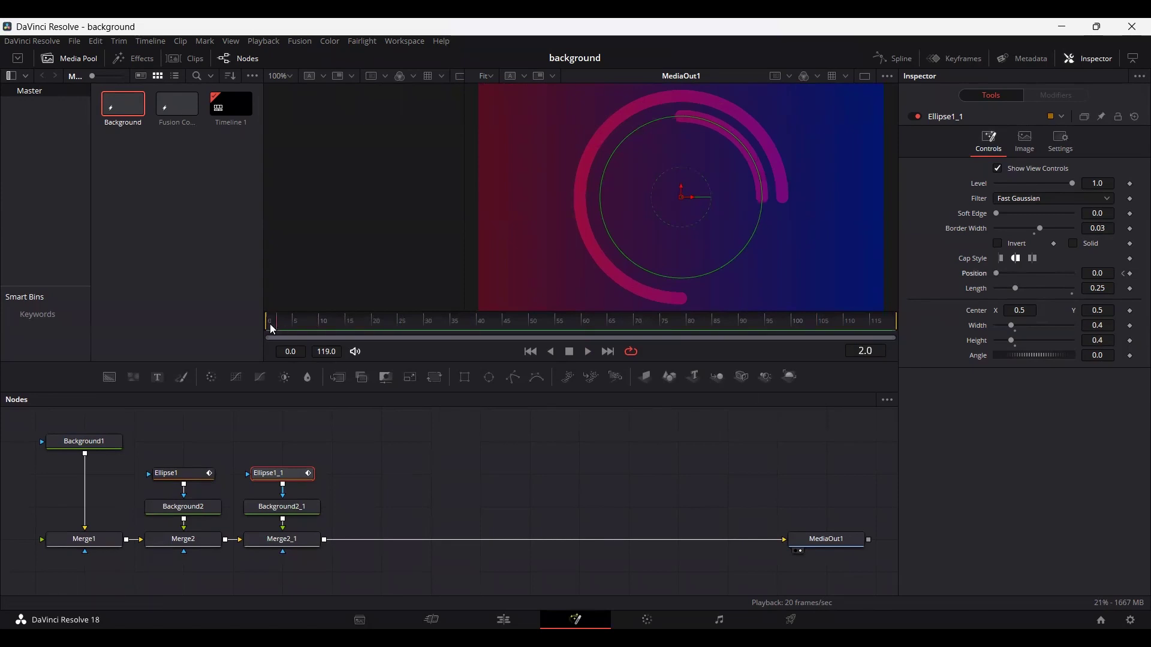
{"action": "left_click", "coordinate": [1130, 274]}
Keyframe Ellipse1_1's Position from 1.0 at frame 0 to 0.0 at frame 119 so the inner arc runs in reverse.
{"action": "left_click_drag", "start_coordinate": [998, 275], "coordinate": [1089, 275]}
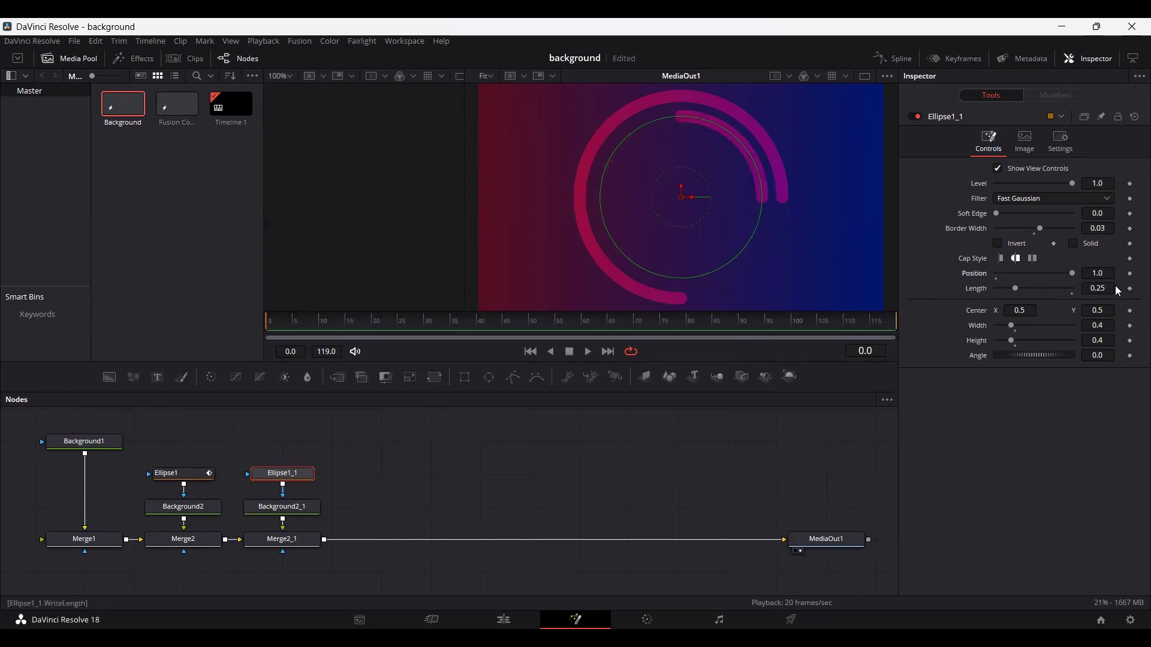
{"action": "left_click", "coordinate": [1130, 273]}
{"action": "left_click_drag", "start_coordinate": [723, 322], "coordinate": [899, 322]}
{"action": "left_click_drag", "start_coordinate": [1073, 275], "coordinate": [992, 274]}
{"action": "left_click", "coordinate": [361, 495]}
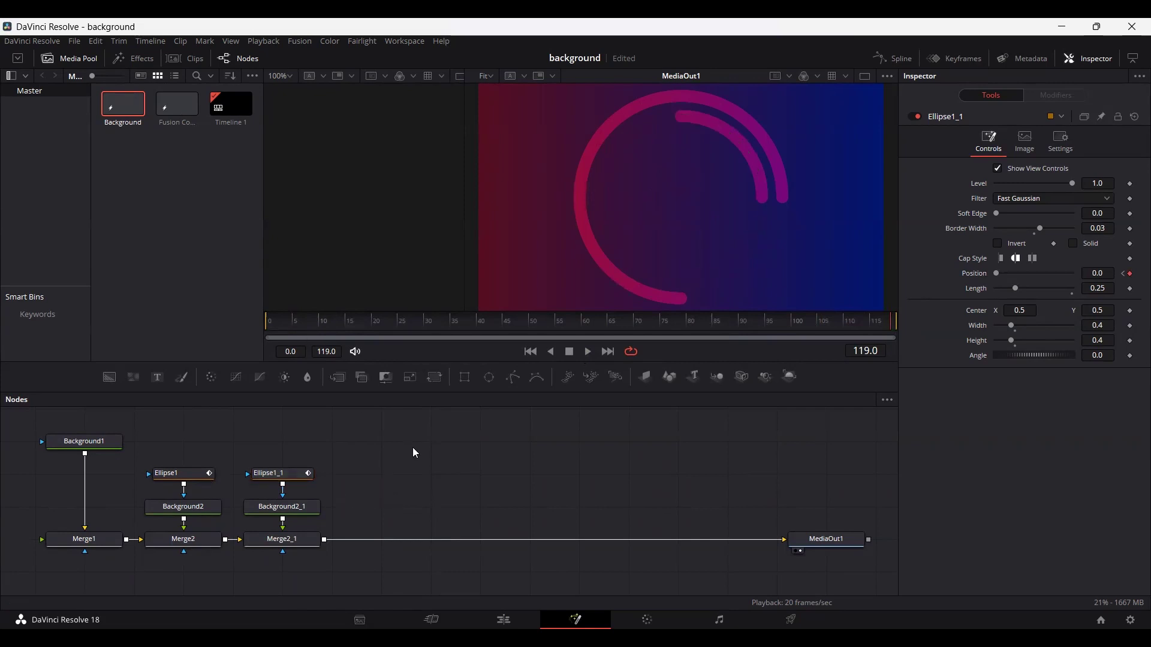
Play back the composition from frame 0 to check the two arcs' opposite motion, and return to the start.
{"action": "left_click_drag", "start_coordinate": [277, 331], "coordinate": [256, 322]}
{"action": "key", "text": "space"}
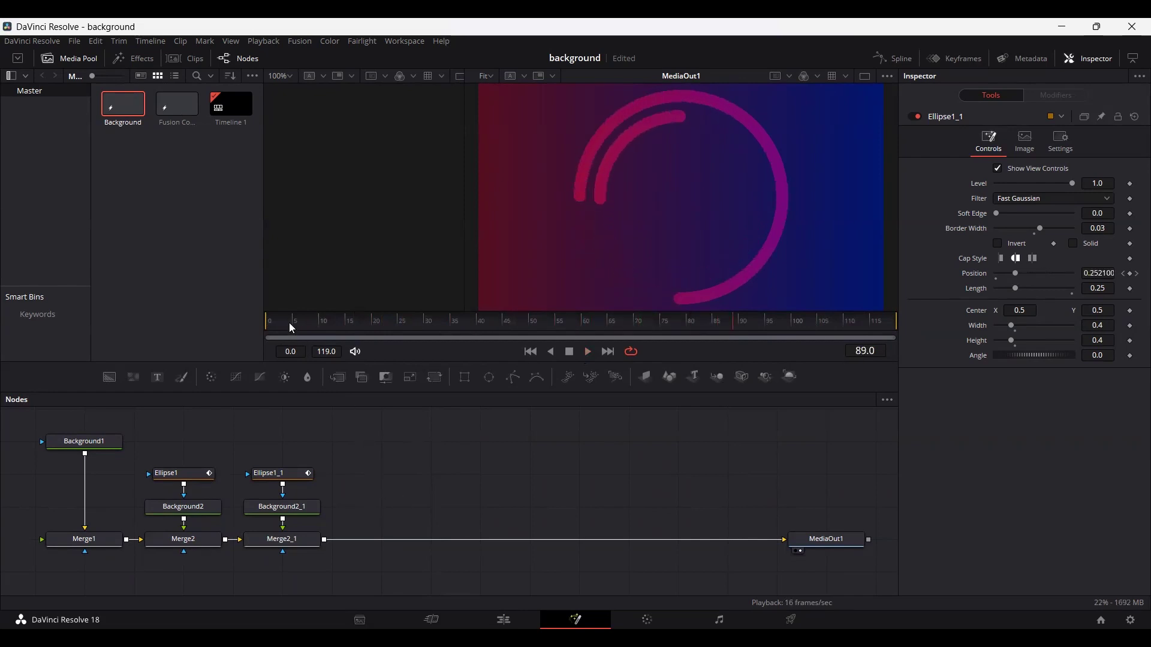
{"action": "left_click_drag", "start_coordinate": [288, 323], "coordinate": [252, 358]}
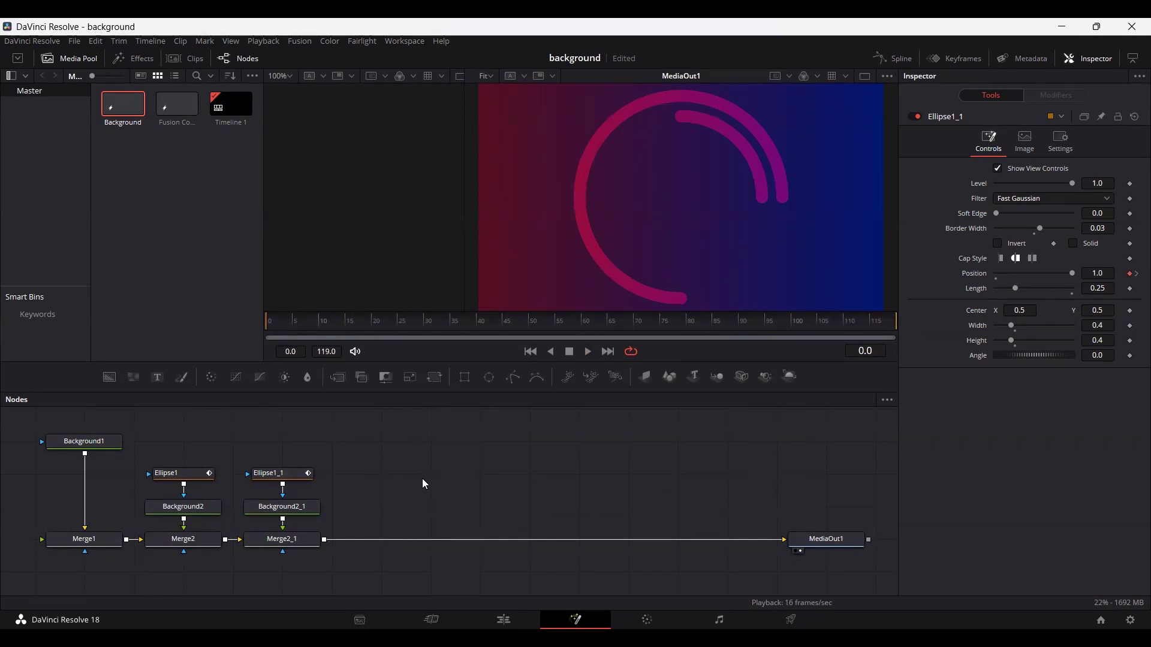
Duplicate the Ellipse1, Background2 and Merge2 nodes and insert the copy into the connection after Merge2_1.
{"action": "left_click", "coordinate": [367, 482]}
{"action": "left_click_drag", "start_coordinate": [171, 448], "coordinate": [194, 566]}
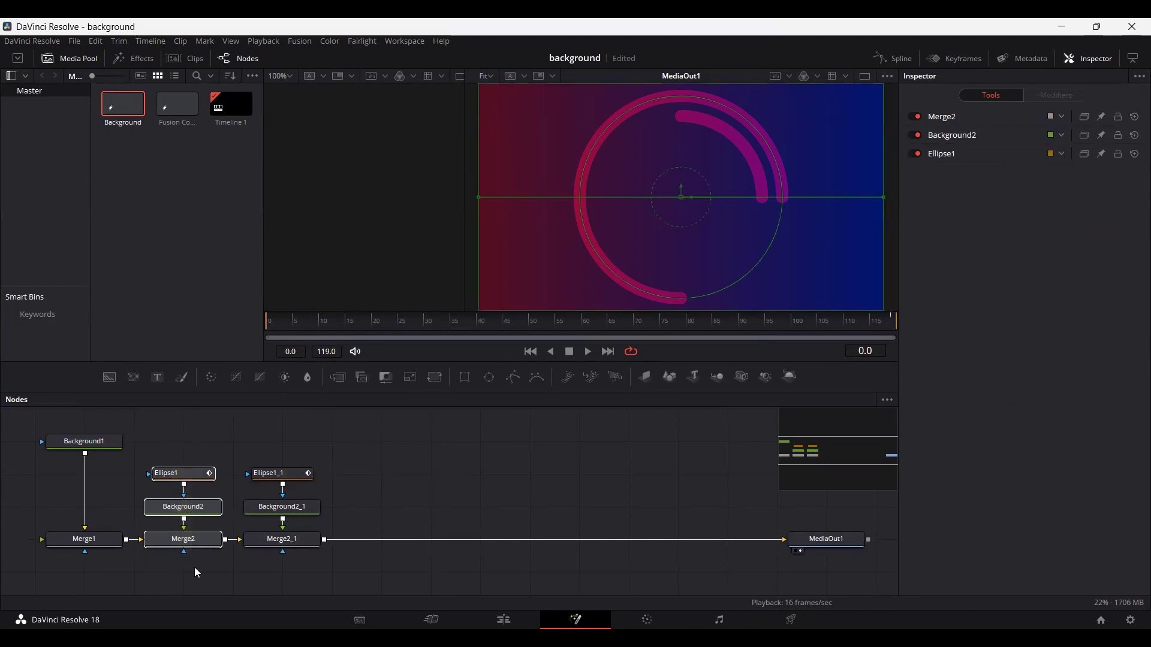
{"action": "key", "text": "ctrl+c"}
{"action": "left_click", "coordinate": [388, 493]}
{"action": "key", "text": "ctrl+v"}
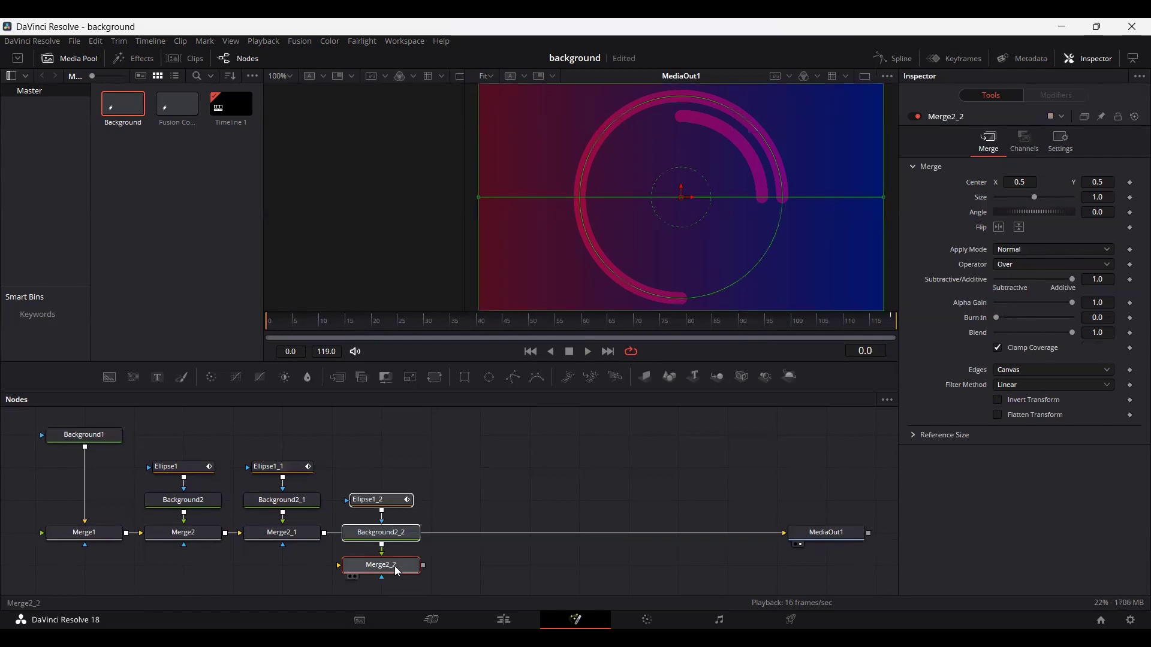
{"action": "left_click_drag", "start_coordinate": [404, 564], "coordinate": [404, 531]}
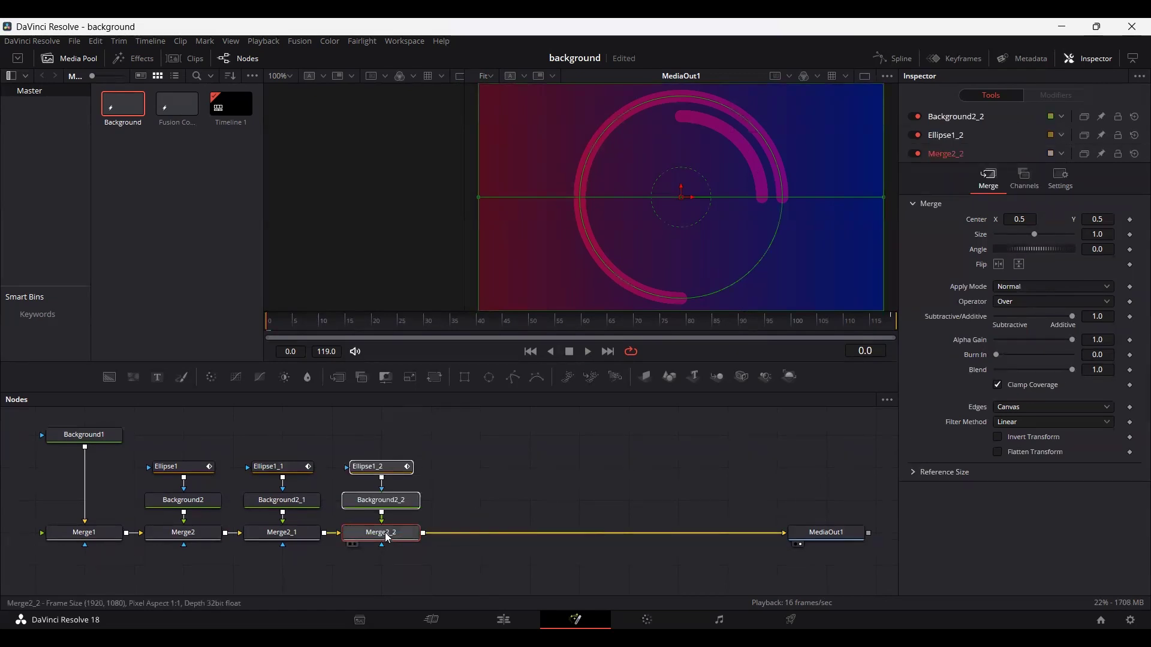
Set Merge2_2's size to 0.22, place its ring near the frame's upper-left corner at about X 0.12, Y 0.85, and preview the animation.
{"action": "left_click", "coordinate": [367, 535]}
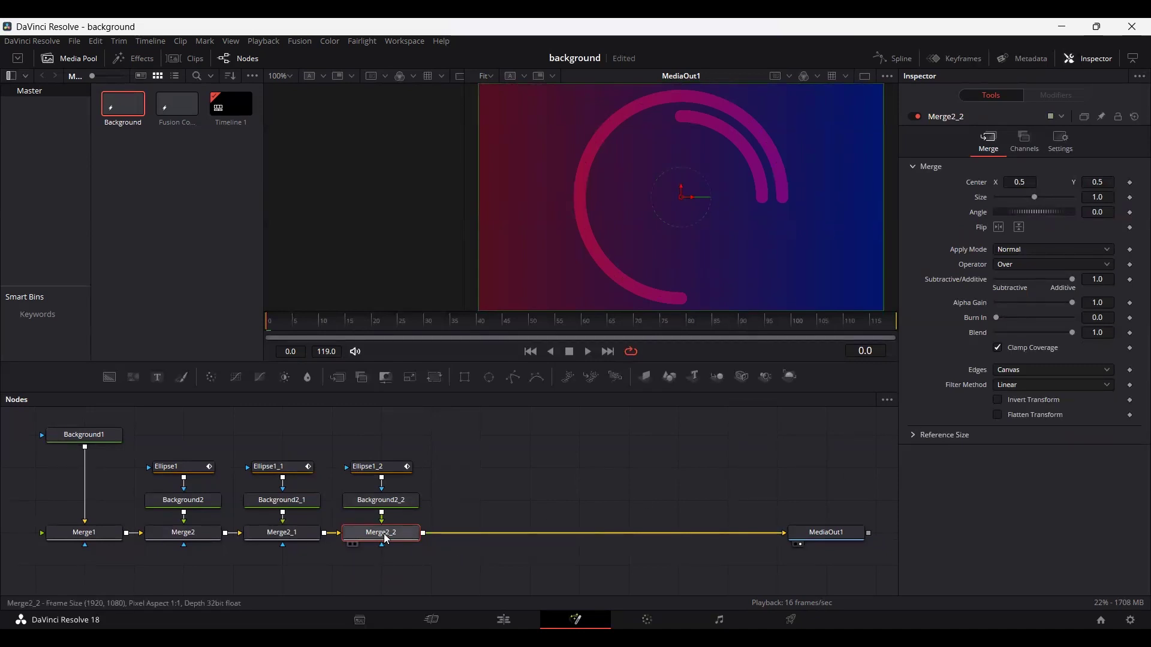
{"action": "left_click_drag", "start_coordinate": [1036, 198], "coordinate": [1005, 197]}
{"action": "left_click_drag", "start_coordinate": [681, 196], "coordinate": [529, 122]}
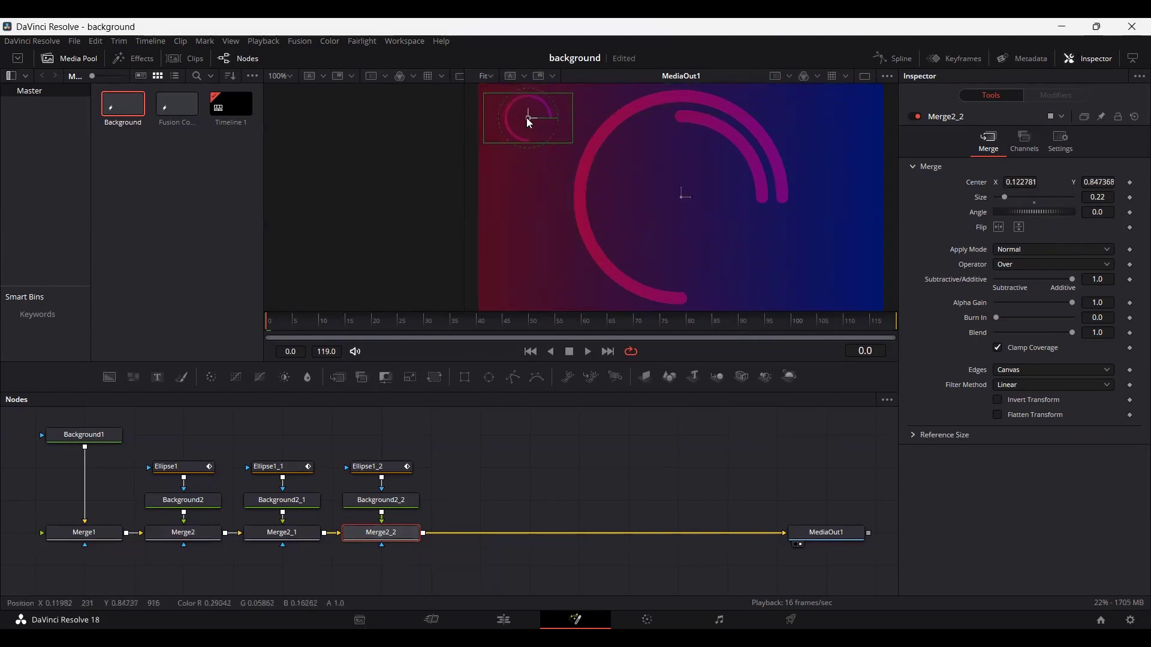
{"action": "left_click", "coordinate": [494, 463]}
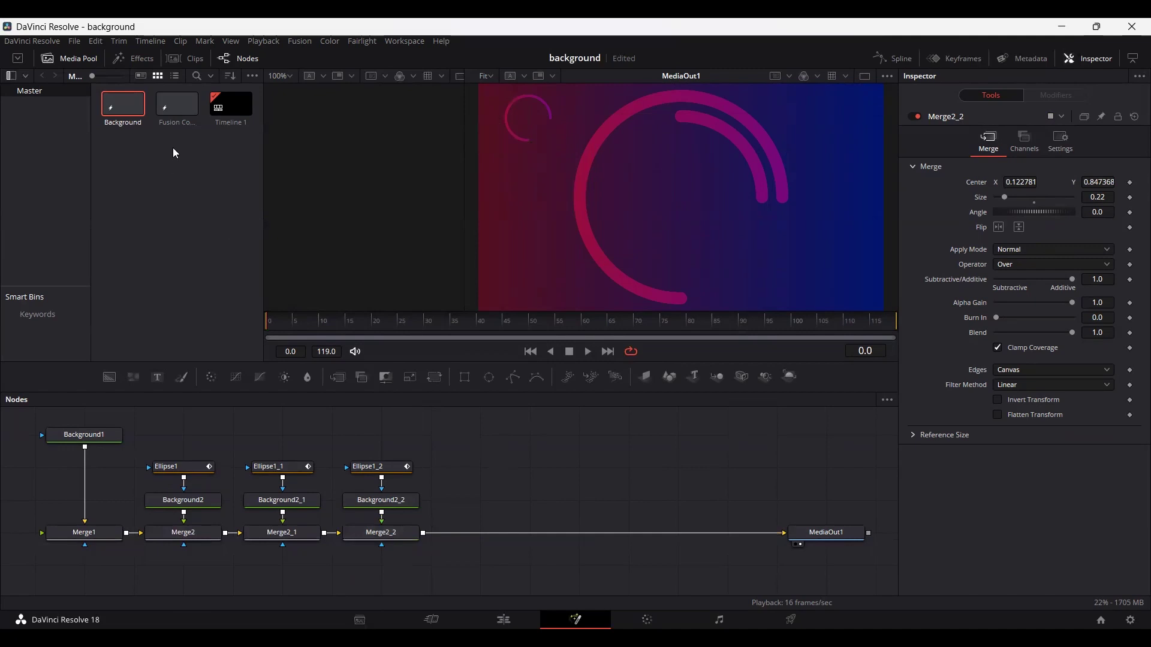
{"action": "key", "text": "space"}
{"action": "left_click", "coordinate": [612, 320]}
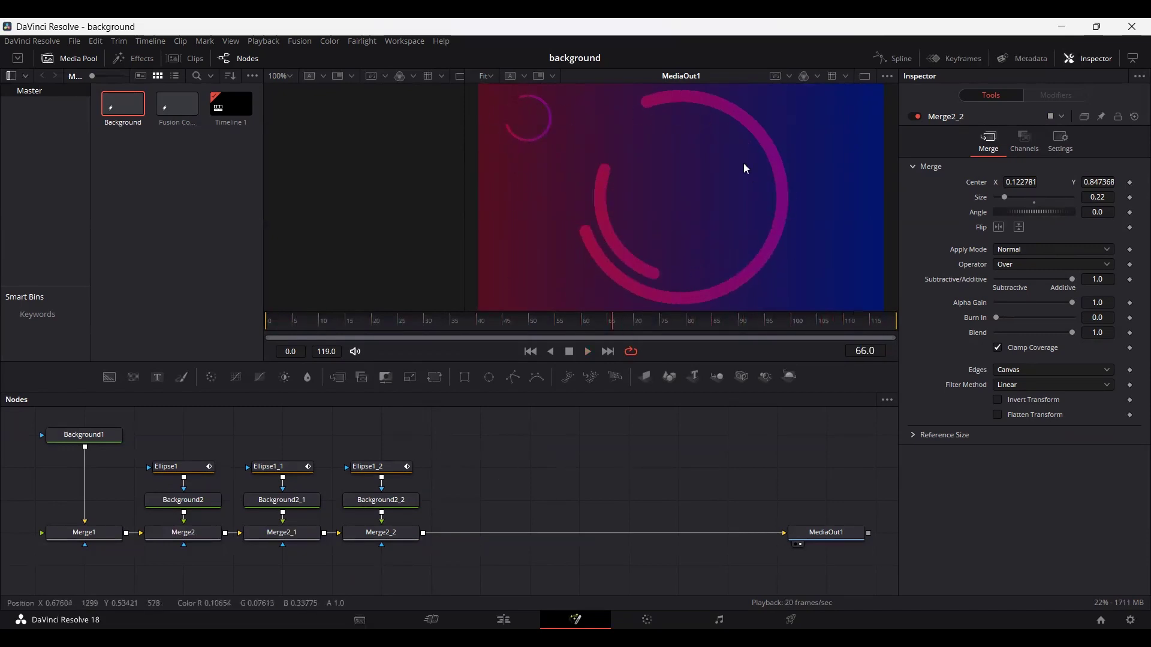
Duplicate the small ring's three nodes into the chain after Merge2_2 and move the copy's center to about X 0.15, Y 0.78.
{"action": "left_click_drag", "start_coordinate": [373, 441], "coordinate": [400, 552]}
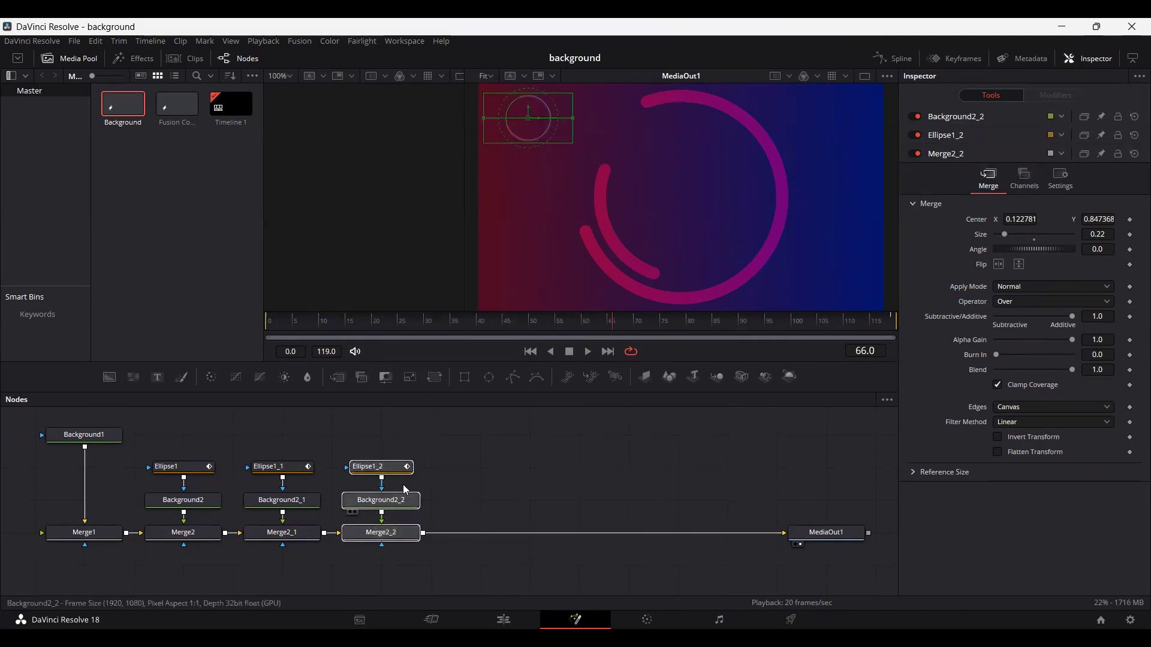
{"action": "key", "text": "ctrl+c"}
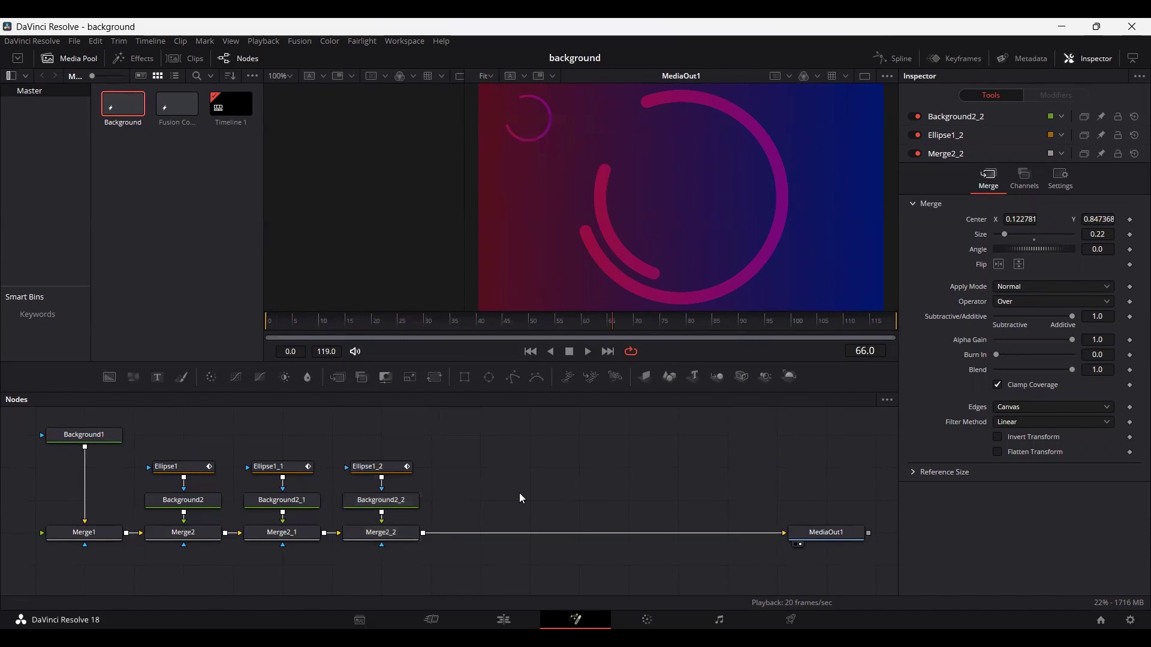
{"action": "key", "text": "ctrl+v"}
{"action": "left_click_drag", "start_coordinate": [500, 564], "coordinate": [500, 536]}
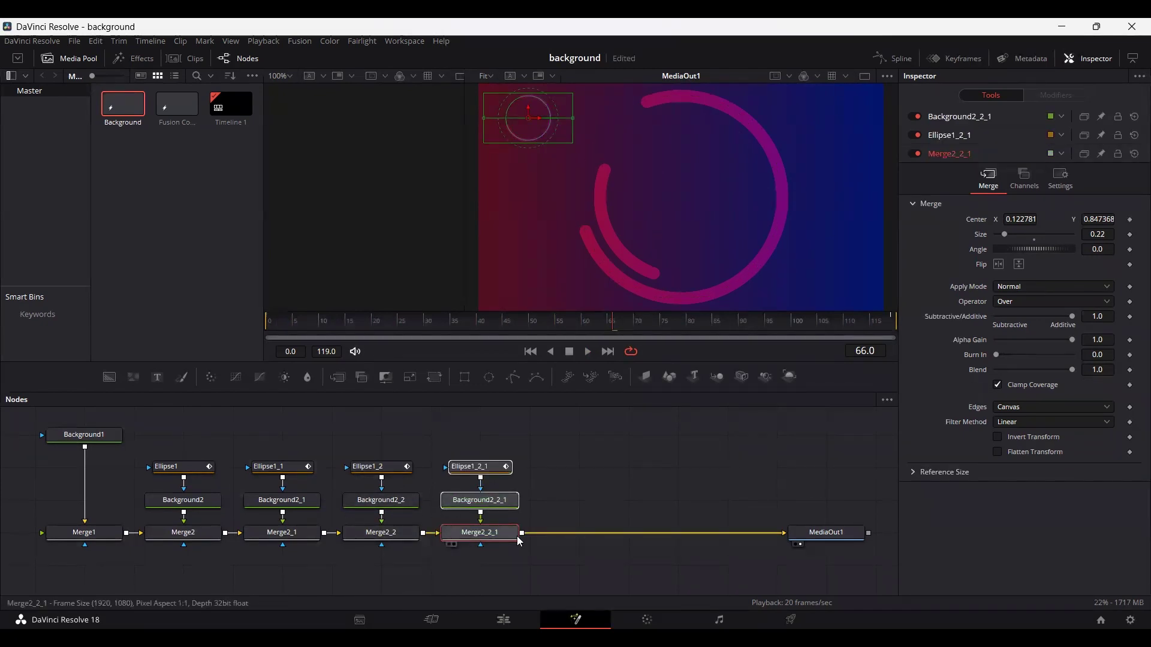
{"action": "left_click_drag", "start_coordinate": [530, 124], "coordinate": [541, 138]}
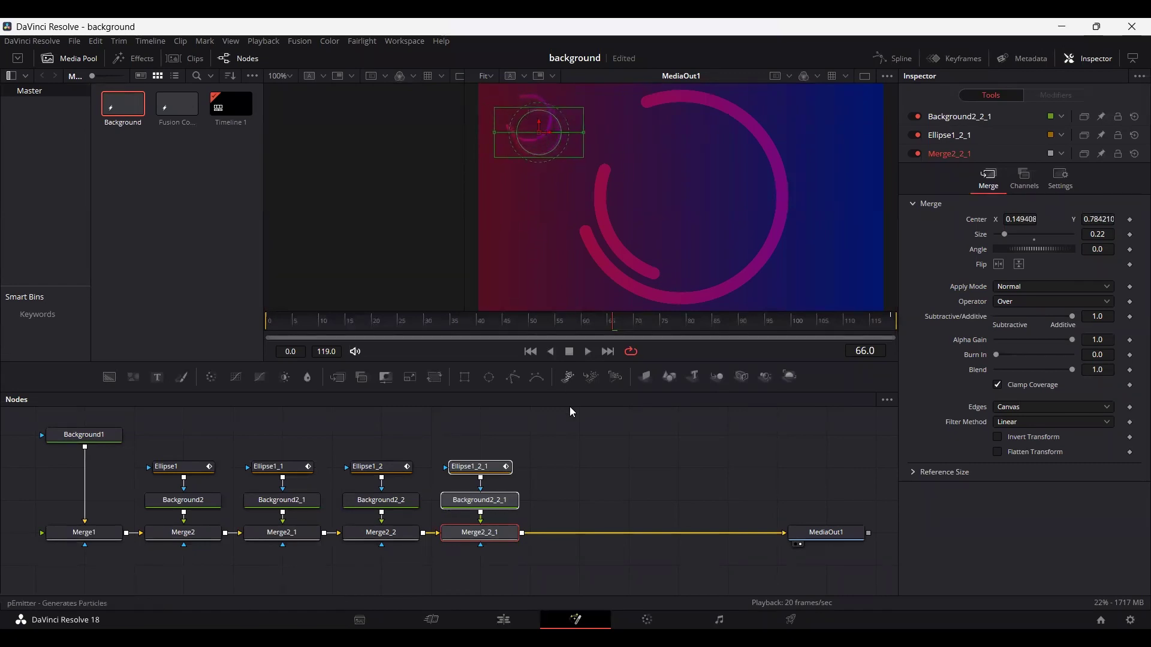
Set Merge2_2_1's angle to 54.8 to rotate the second small ring, and preview the animation.
{"action": "left_click", "coordinate": [584, 466]}
{"action": "left_click", "coordinate": [493, 536]}
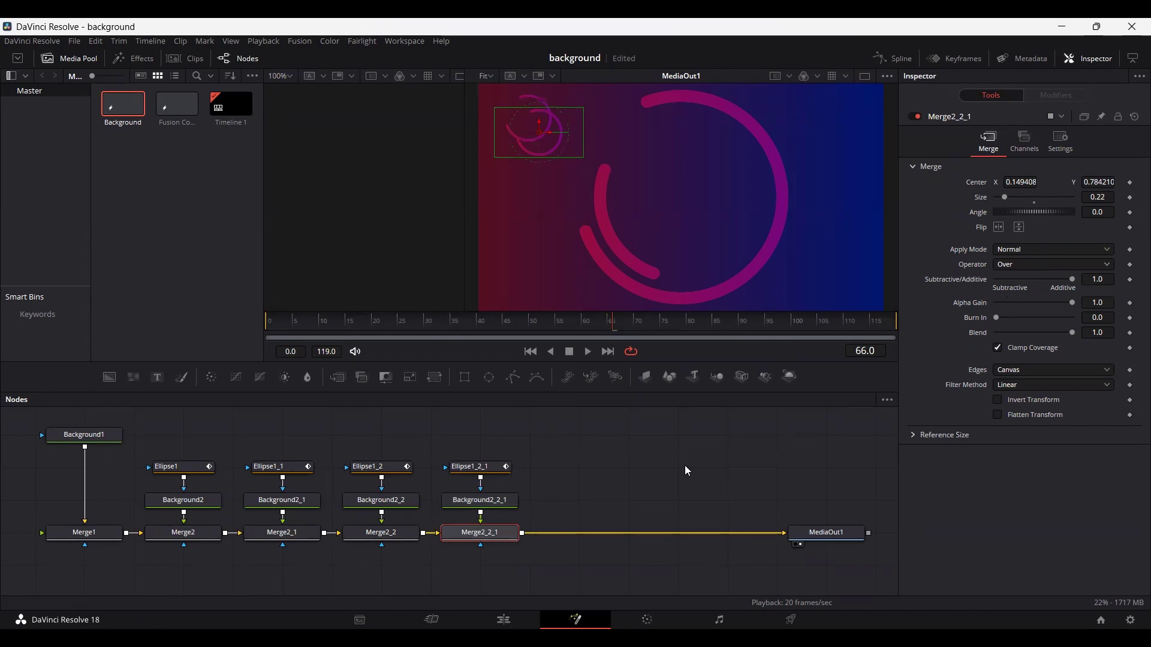
{"action": "mouse_move", "coordinate": [1033, 213]}
{"action": "left_mouse_down"}
{"action": "mouse_move", "coordinate": [1069, 200]}
{"action": "mouse_move", "coordinate": [1044, 205]}
{"action": "left_mouse_up"}
{"action": "left_click", "coordinate": [619, 472]}
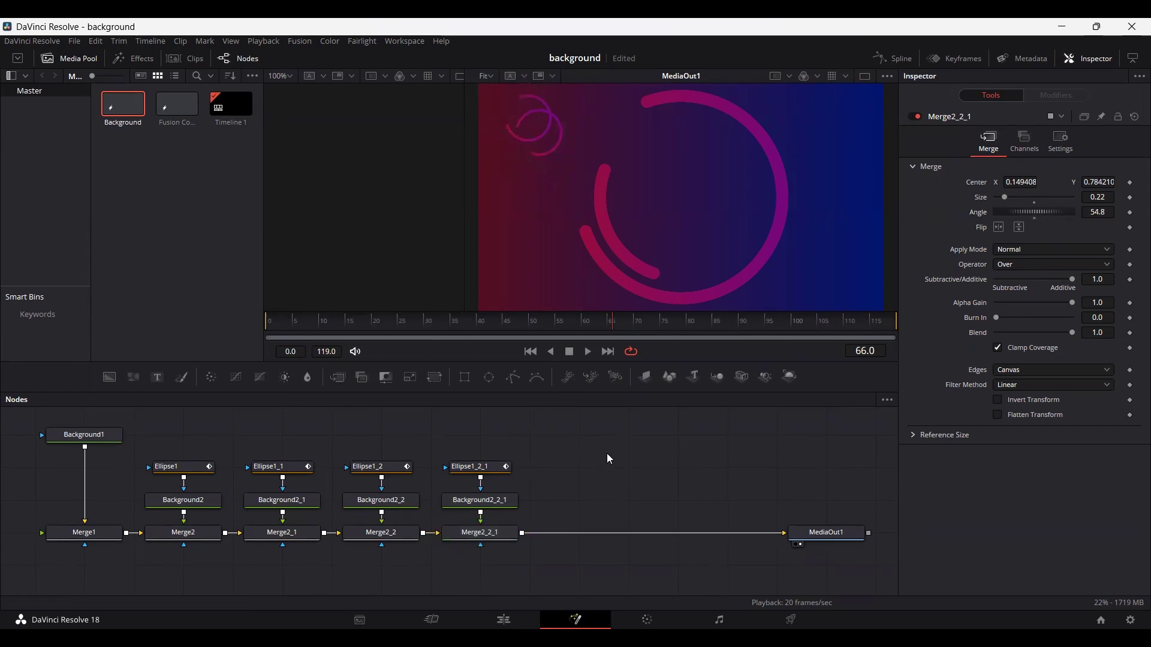
{"action": "key", "text": "space"}
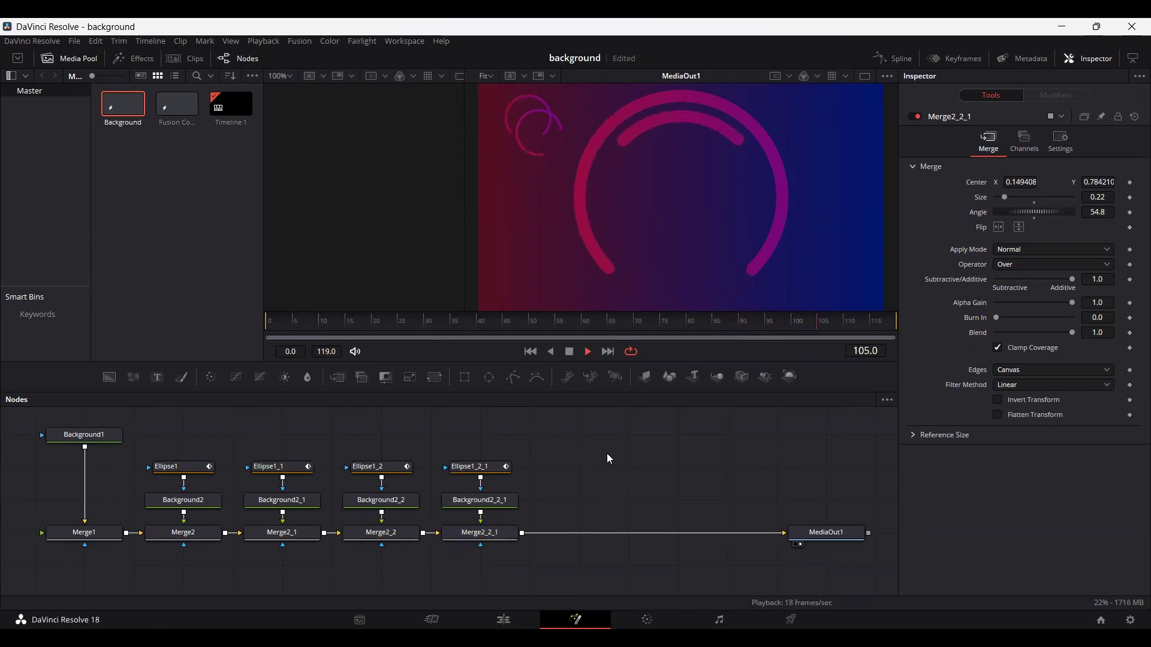
{"action": "key", "text": "space"}
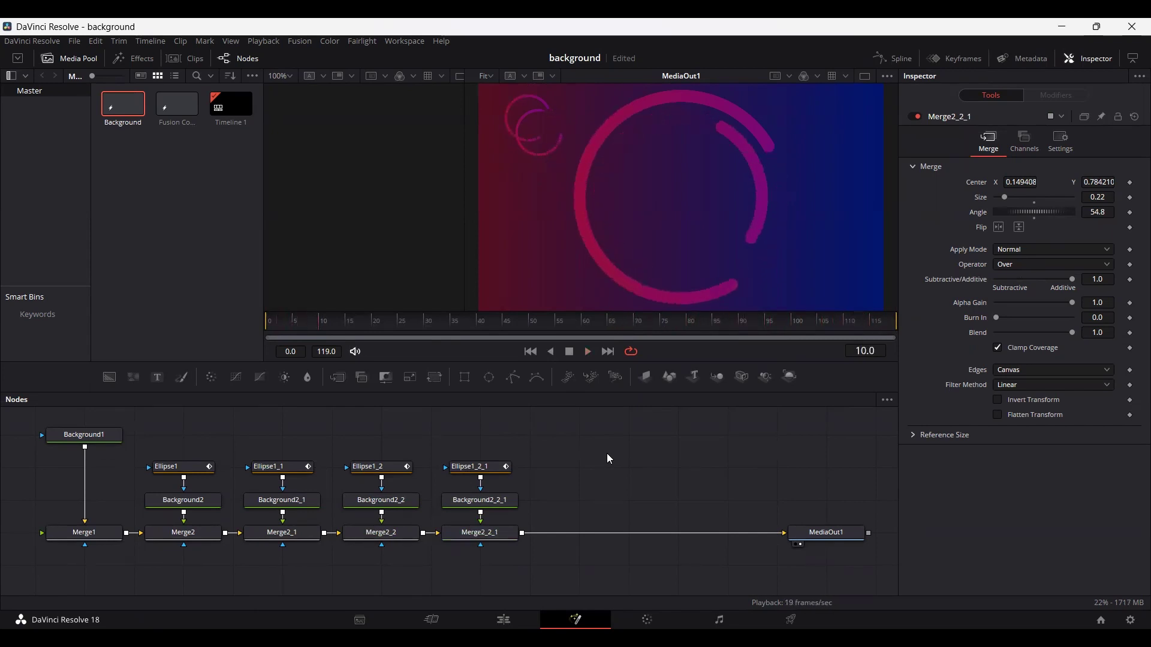
Duplicate Ellipse1_2_1, Background2_2_1 and Merge2_2_1 into the chain after Merge2_2_1 and move the copy's center to about X 0.87, Y 0.2.
{"action": "left_click_drag", "start_coordinate": [607, 459], "coordinate": [520, 560]}
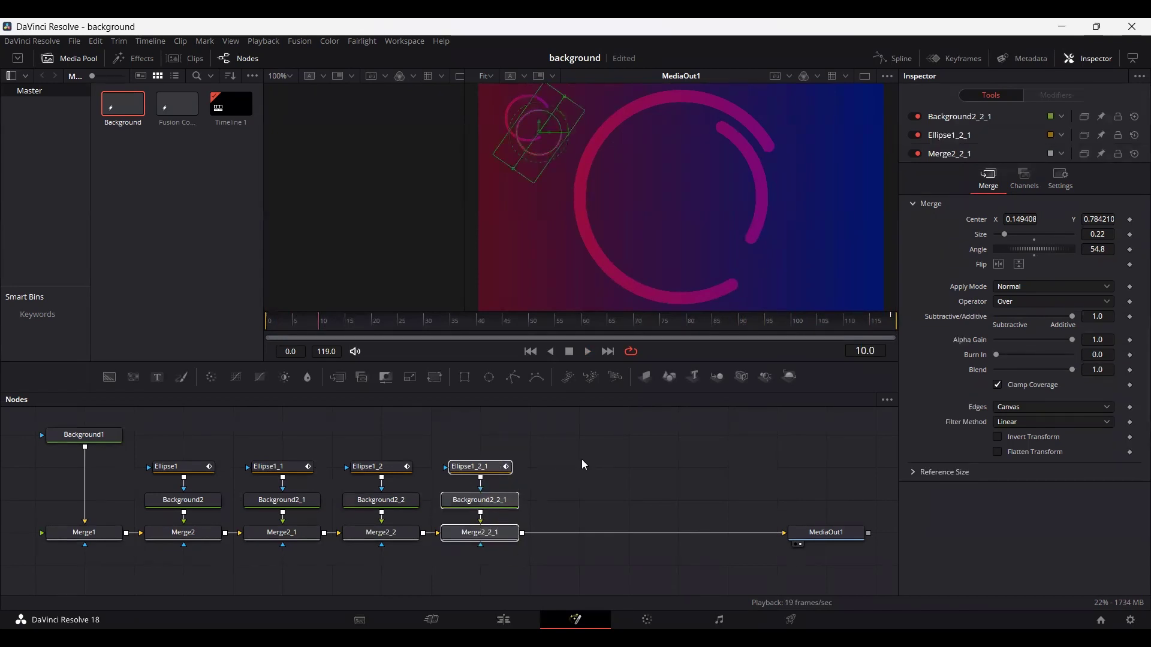
{"action": "key", "text": "ctrl+v"}
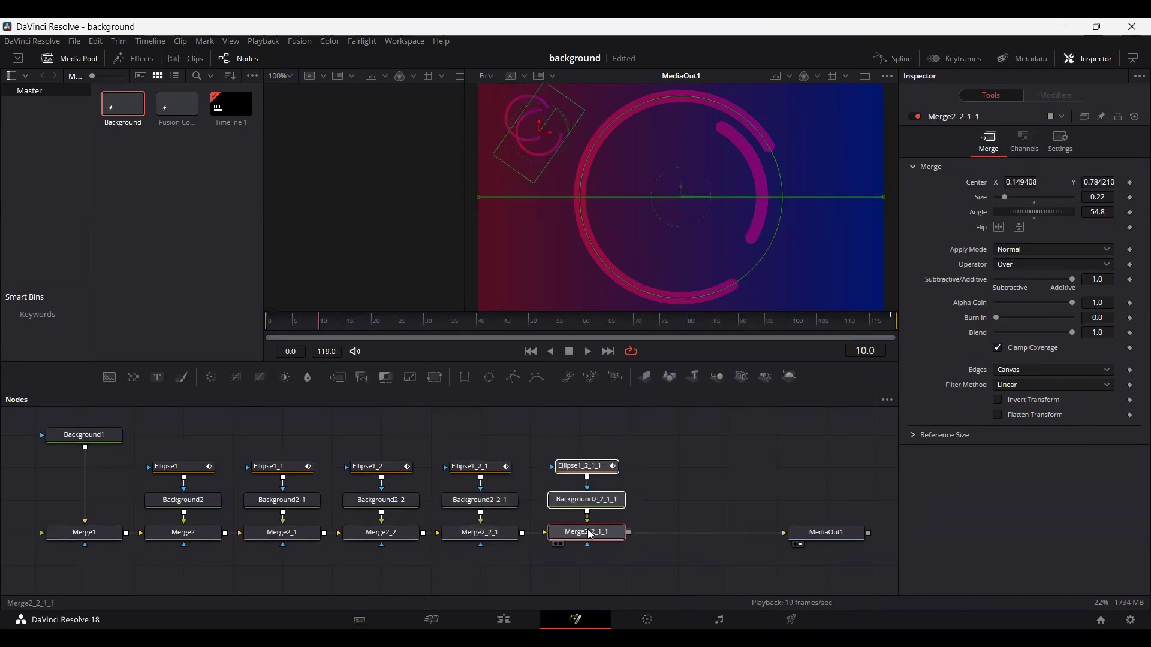
{"action": "left_click", "coordinate": [600, 535]}
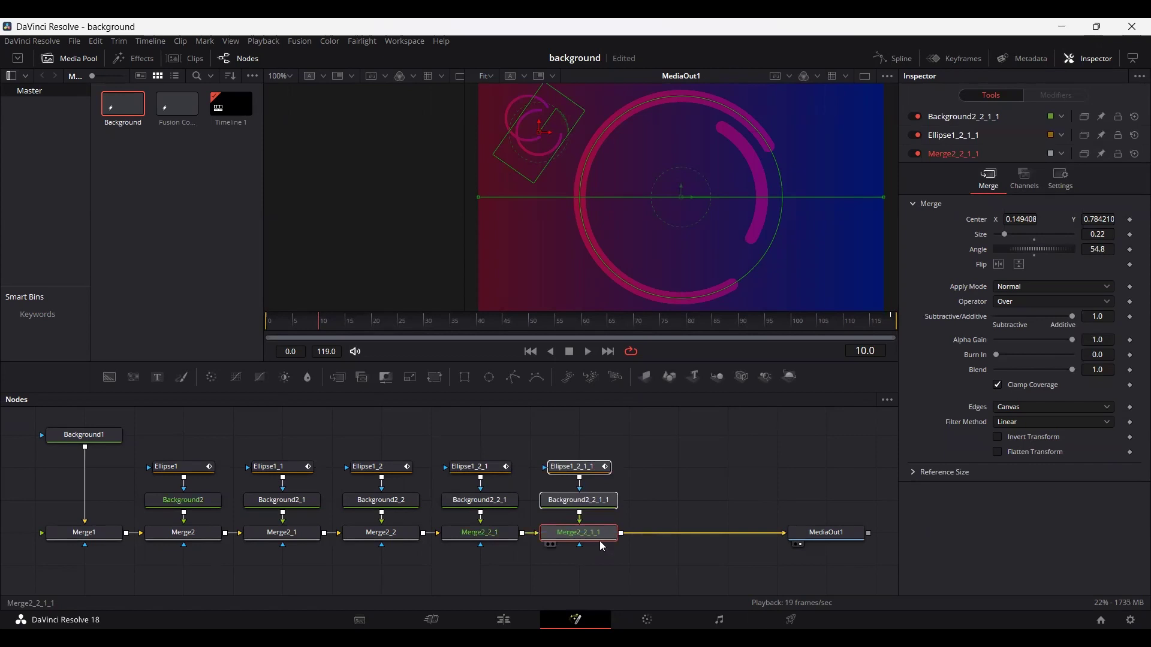
{"action": "left_click_drag", "start_coordinate": [540, 126], "coordinate": [832, 271]}
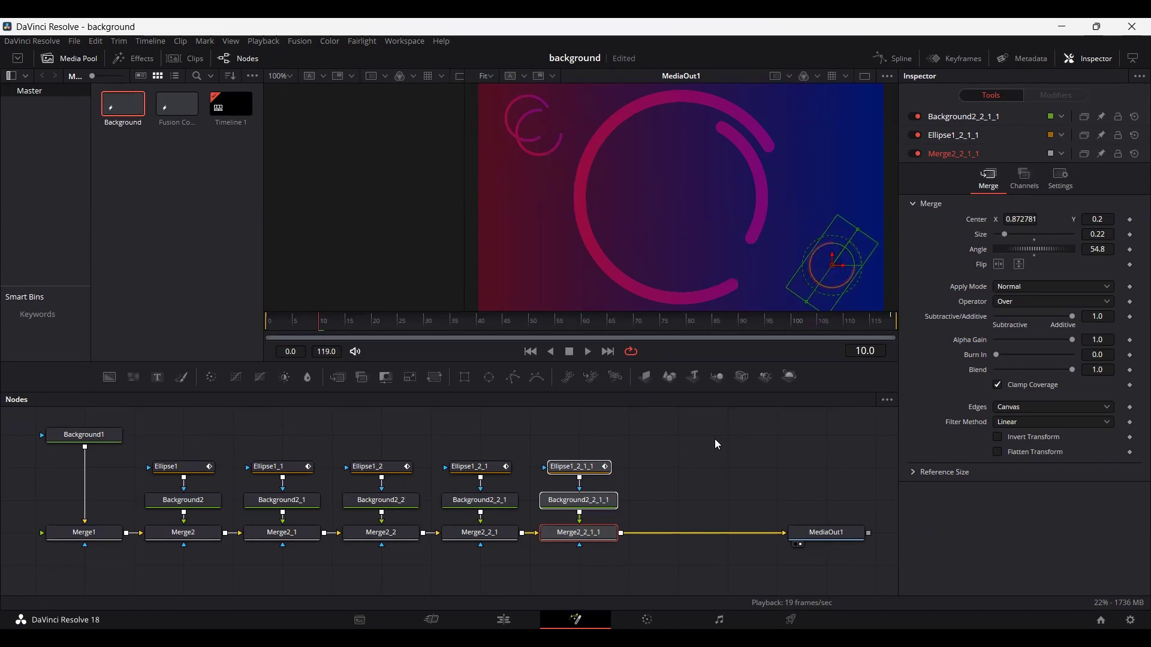
{"action": "left_click", "coordinate": [690, 494]}
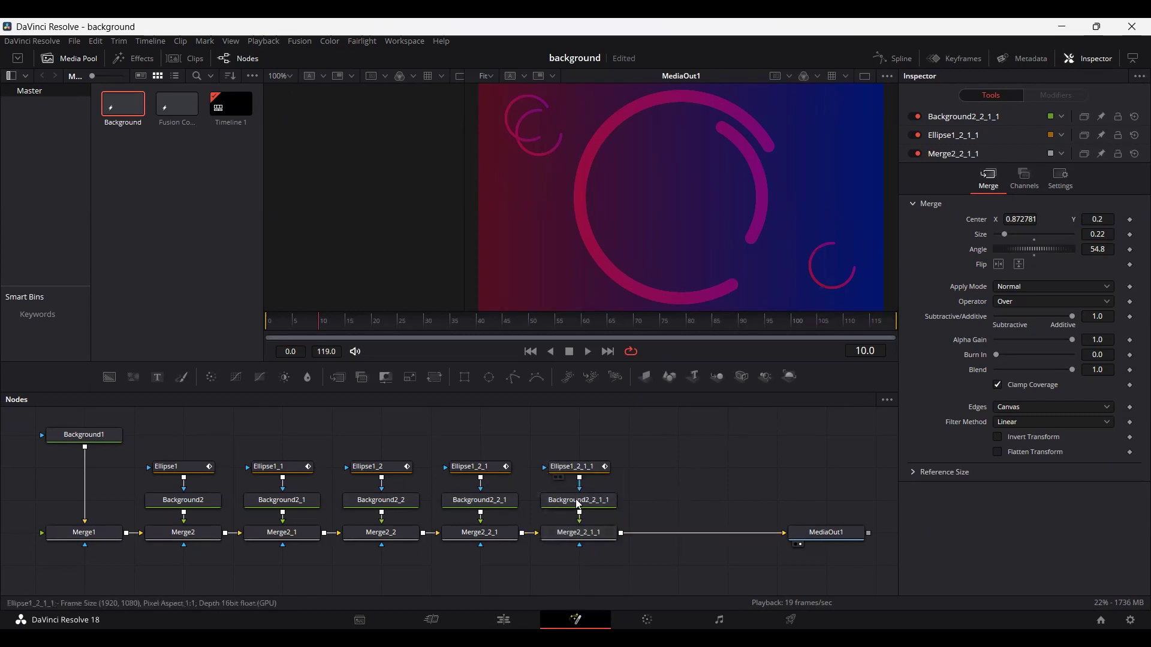
Rotate the lower-right small ring by setting Merge2_2_1_1's angle to about -200.9.
{"action": "left_click", "coordinate": [573, 466]}
{"action": "left_click", "coordinate": [579, 532]}
{"action": "left_click_drag", "start_coordinate": [1035, 213], "coordinate": [974, 213]}
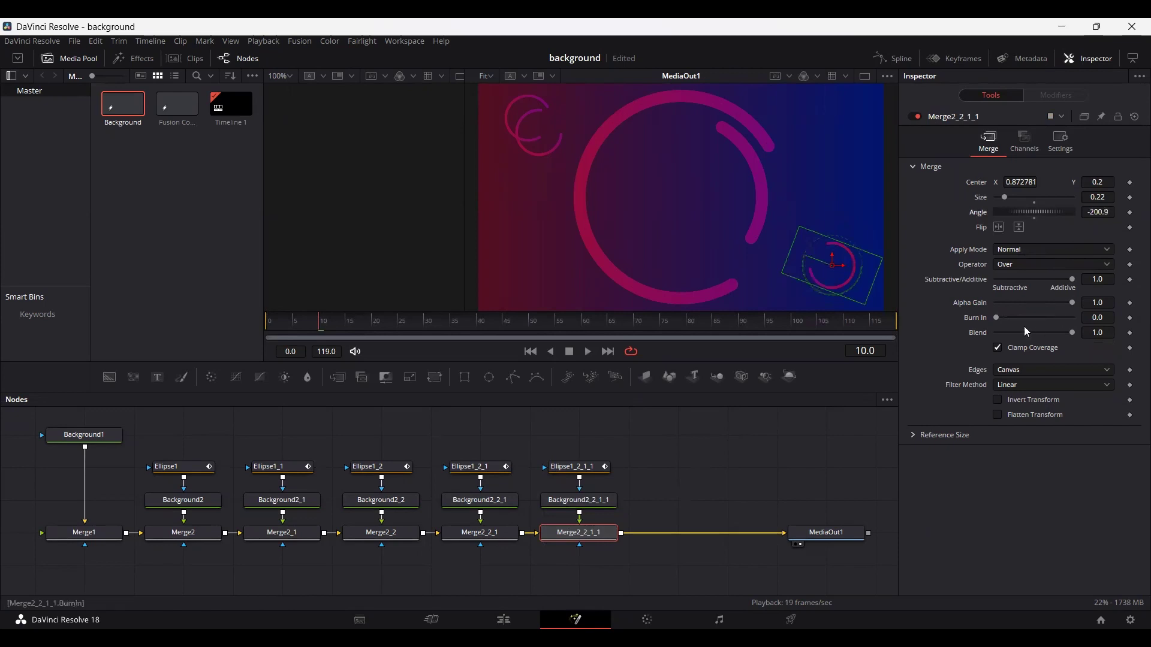
Set Ellipse1_2_1_1's length to 0.598 and play the composition from frame 0.
{"action": "left_click", "coordinate": [568, 467]}
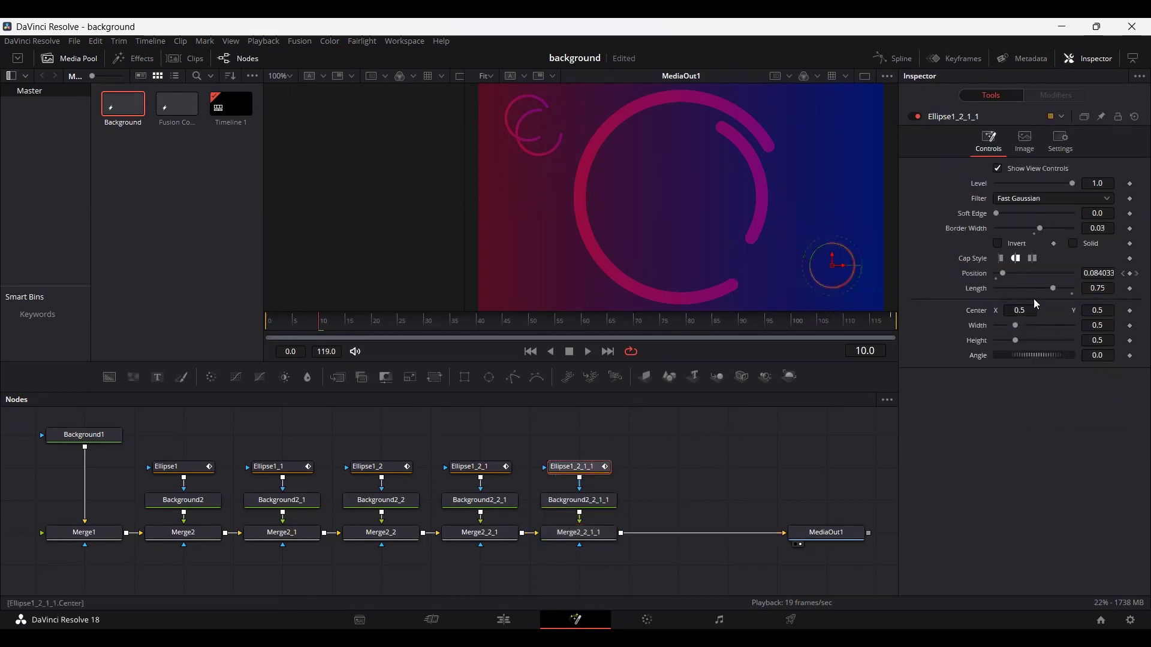
{"action": "left_click_drag", "start_coordinate": [1051, 288], "coordinate": [1040, 288]}
{"action": "left_click", "coordinate": [707, 457]}
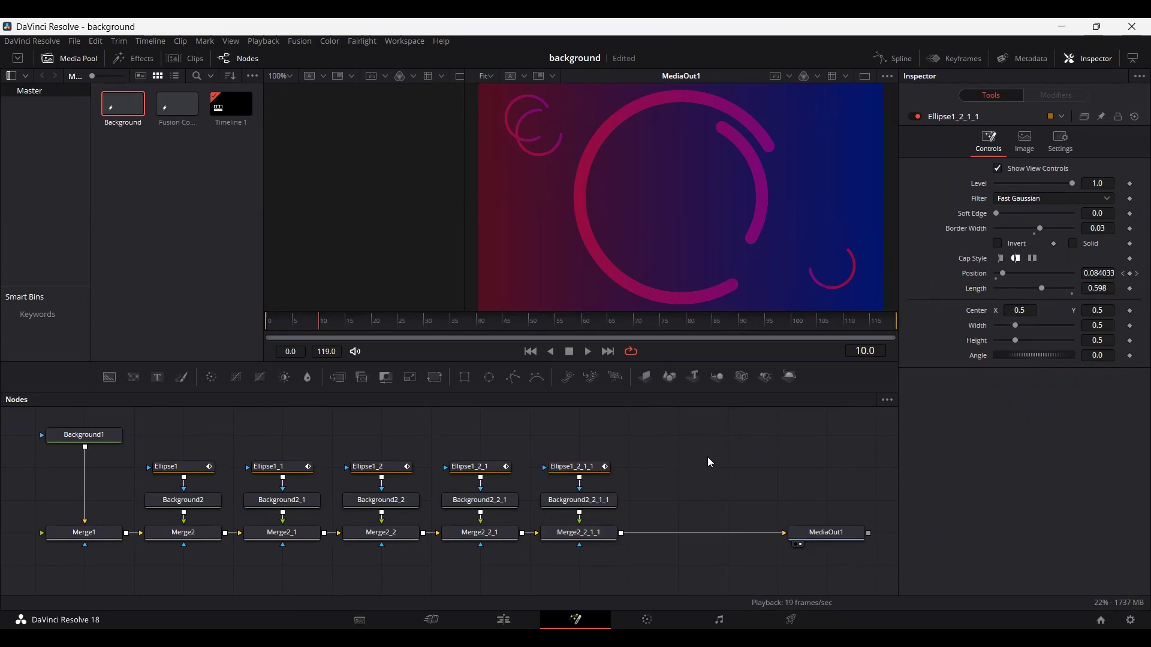
{"action": "key", "text": "Home"}
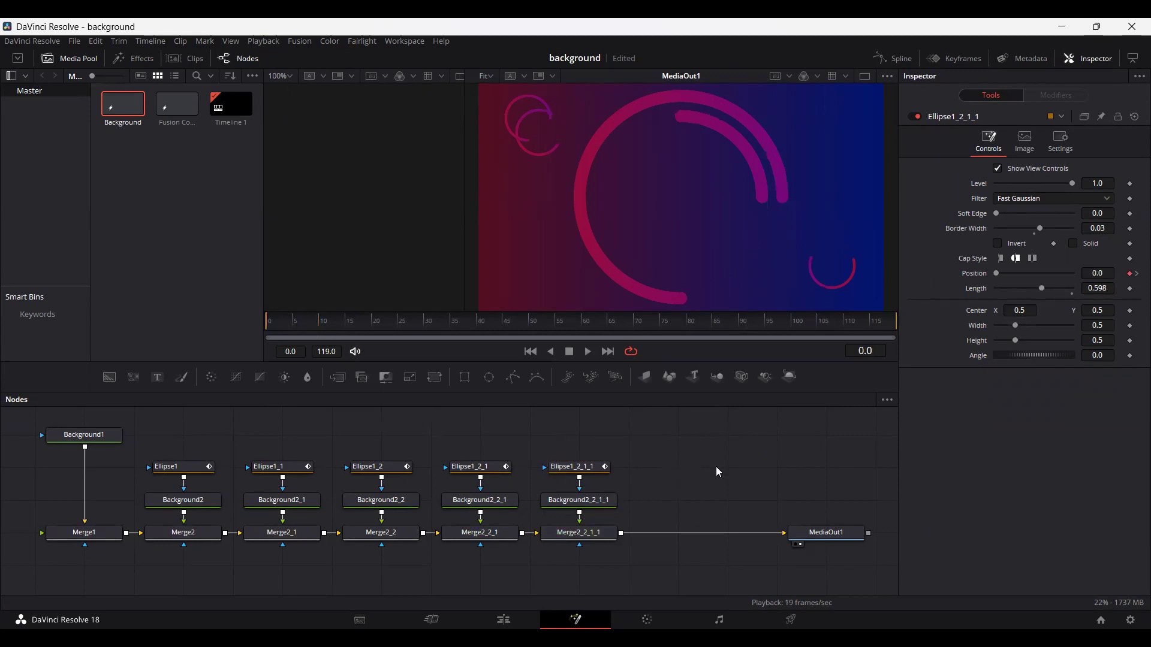
{"action": "key", "text": "space"}
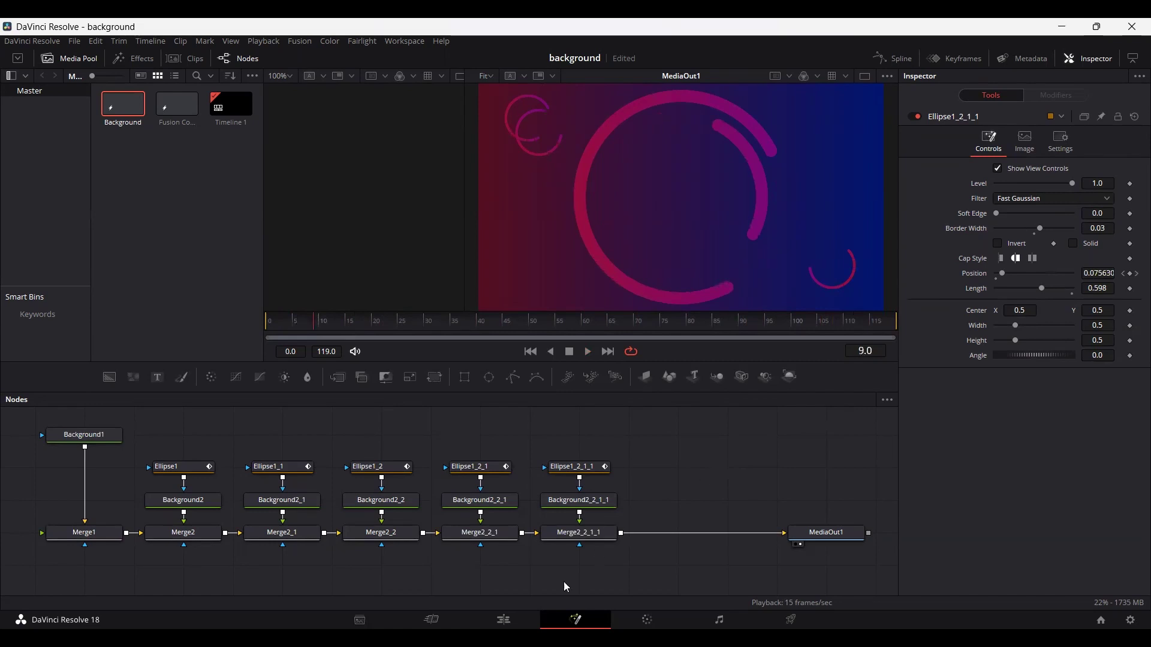
Delete the Fusion Composition 1 clip from Video 1 in the Edit page timeline and save the project.
{"action": "left_click", "coordinate": [503, 620]}
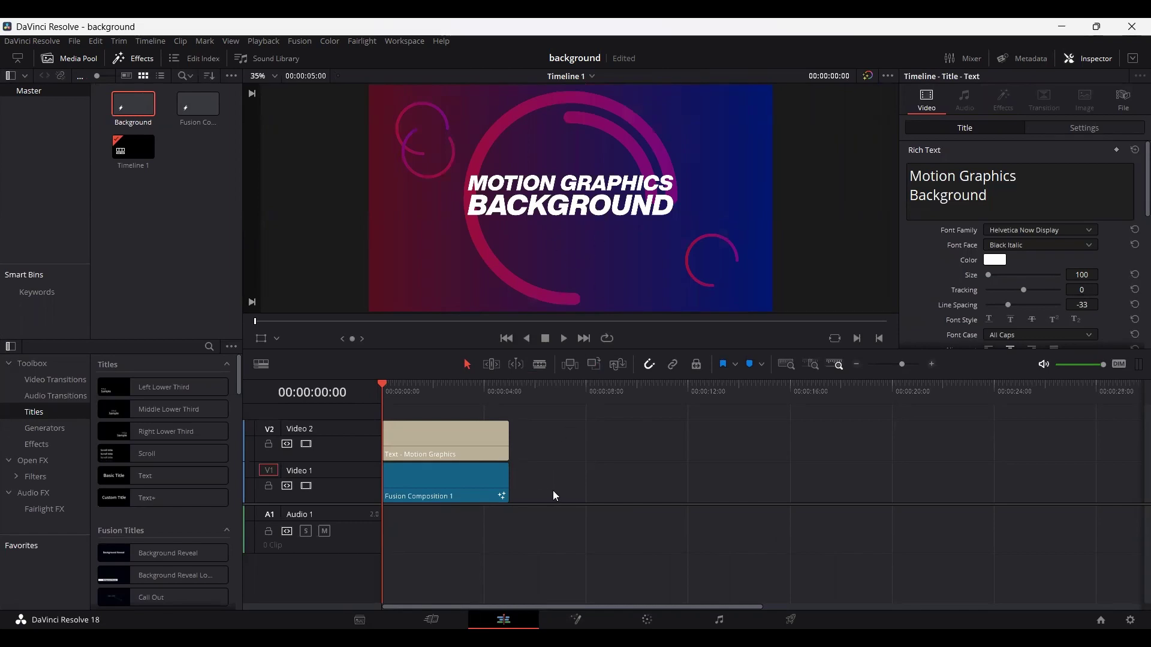
{"action": "left_click", "coordinate": [462, 485]}
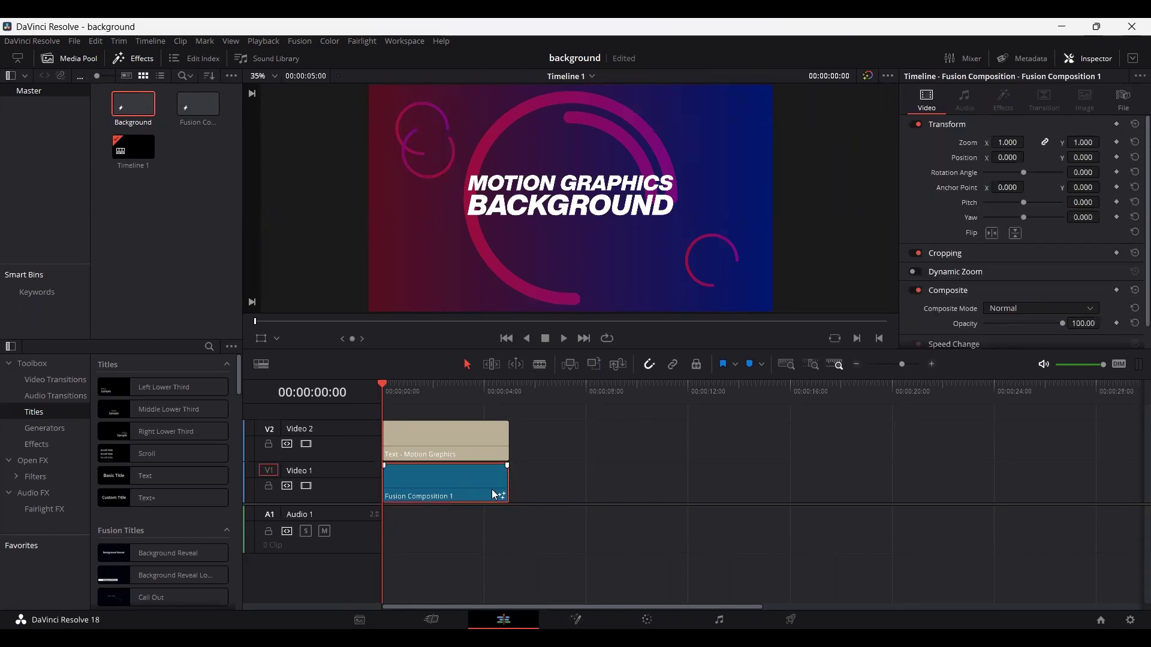
{"action": "key", "text": "Delete"}
{"action": "key", "text": "ctrl+s"}
Place the Background composition on Video 1 at the timeline start beneath the title, save the project and play the timeline.
{"action": "left_click", "coordinate": [132, 113]}
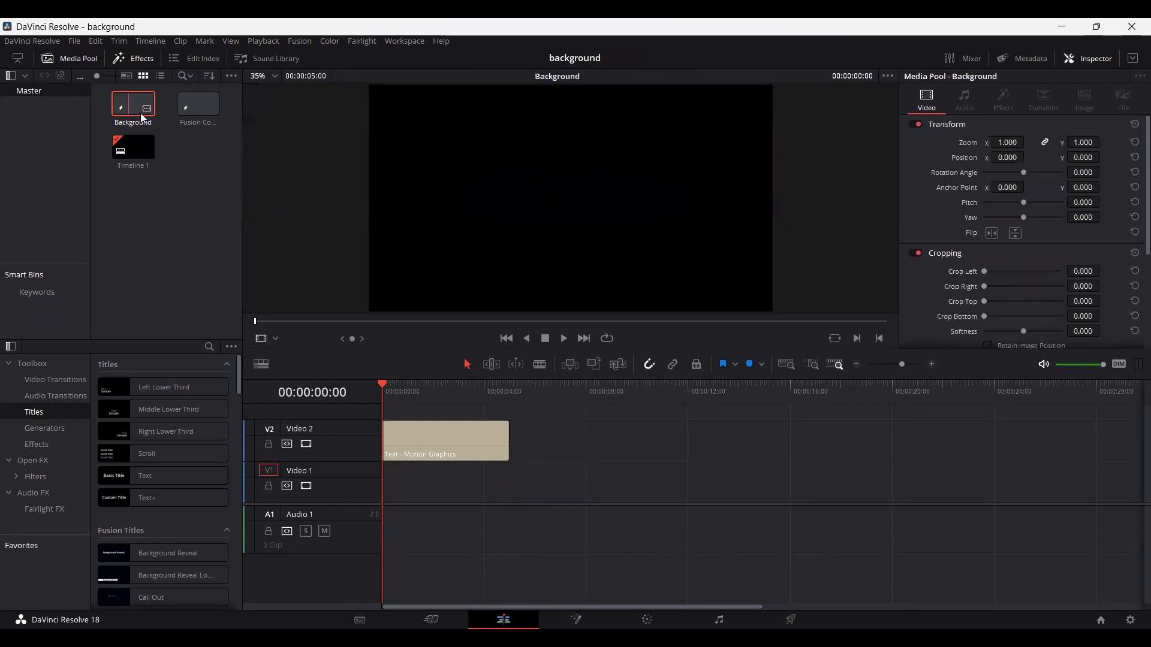
{"action": "left_click_drag", "start_coordinate": [384, 484], "coordinate": [460, 482]}
{"action": "key", "text": "ctrl+s"}
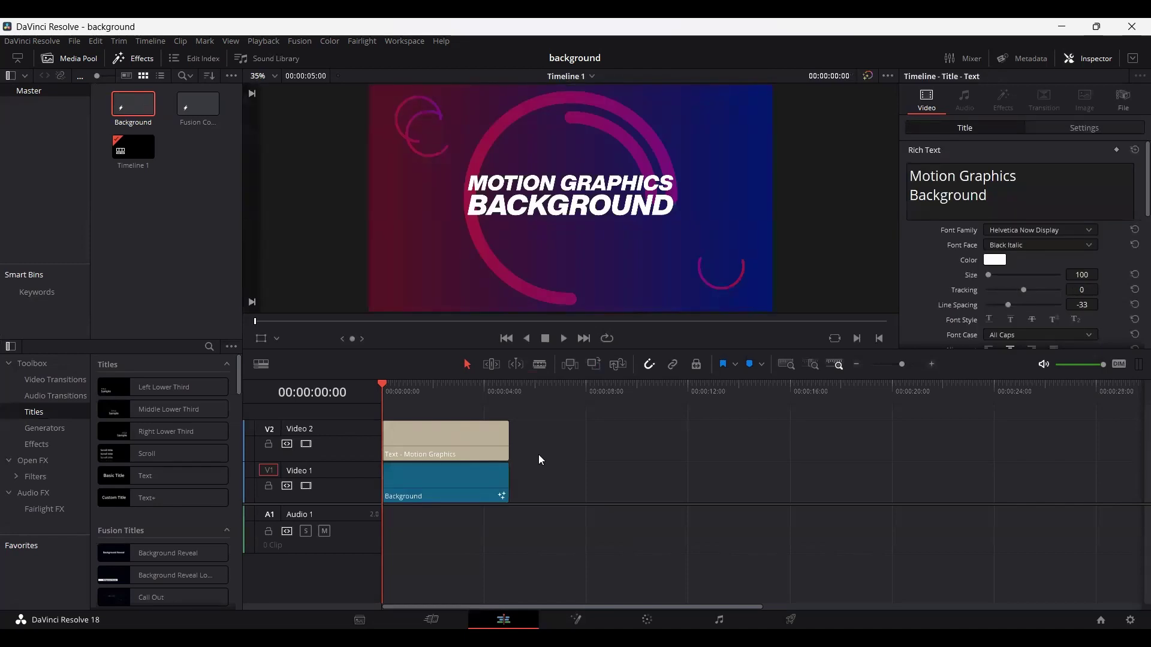
{"action": "key", "text": "space"}
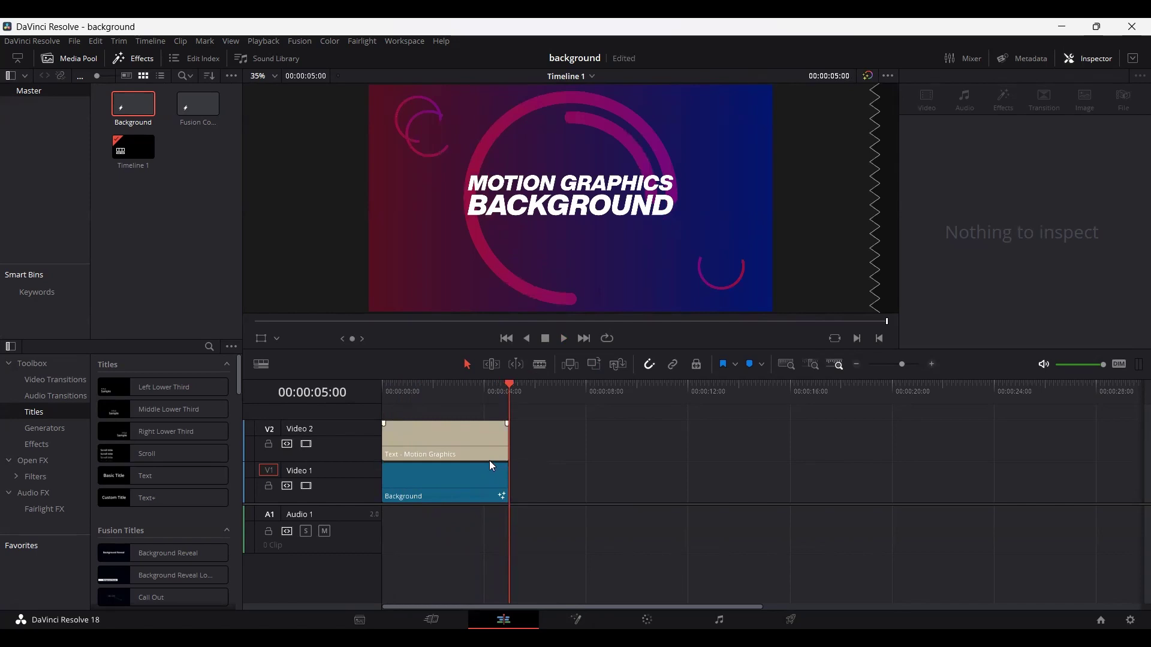
Duplicate the Background clip and the Motion Graphics title clip directly after the originals, starting at 00:00:05:00.
{"action": "left_click", "coordinate": [470, 453]}
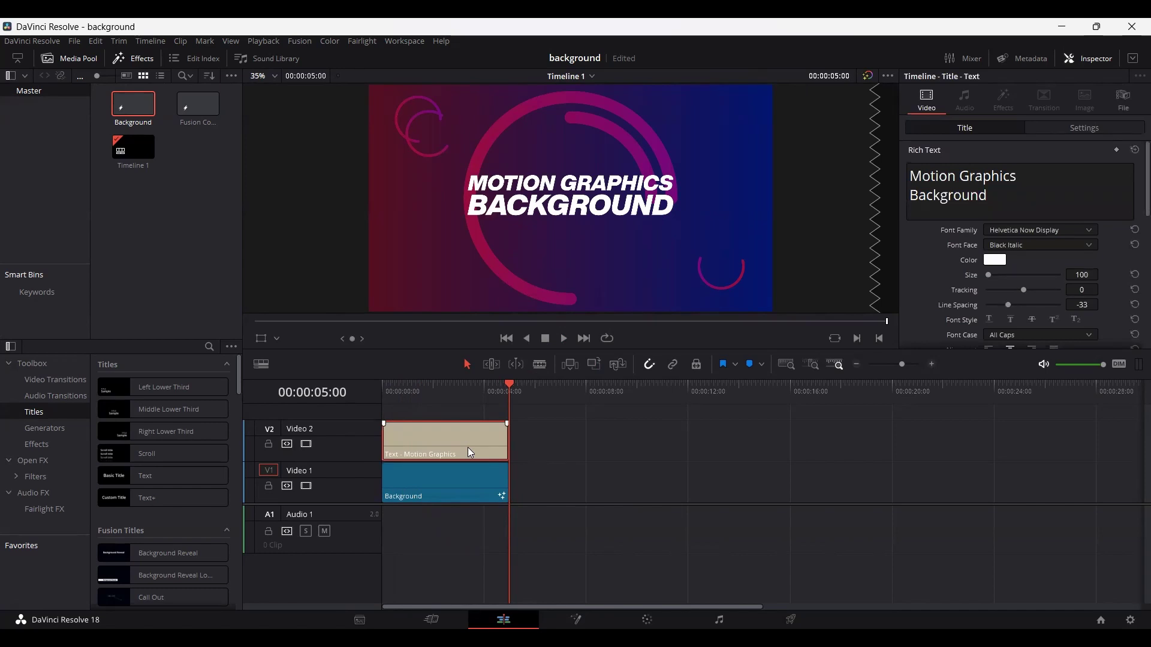
{"action": "left_click", "coordinate": [561, 479]}
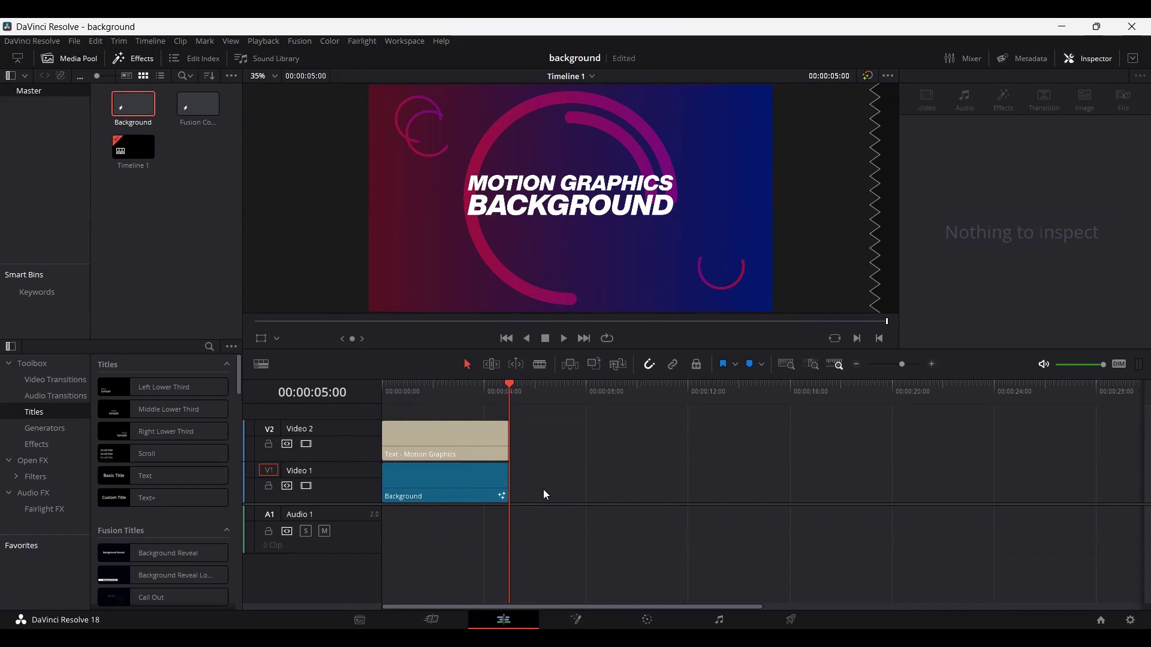
{"action": "left_click_drag", "start_coordinate": [433, 495], "coordinate": [565, 491]}
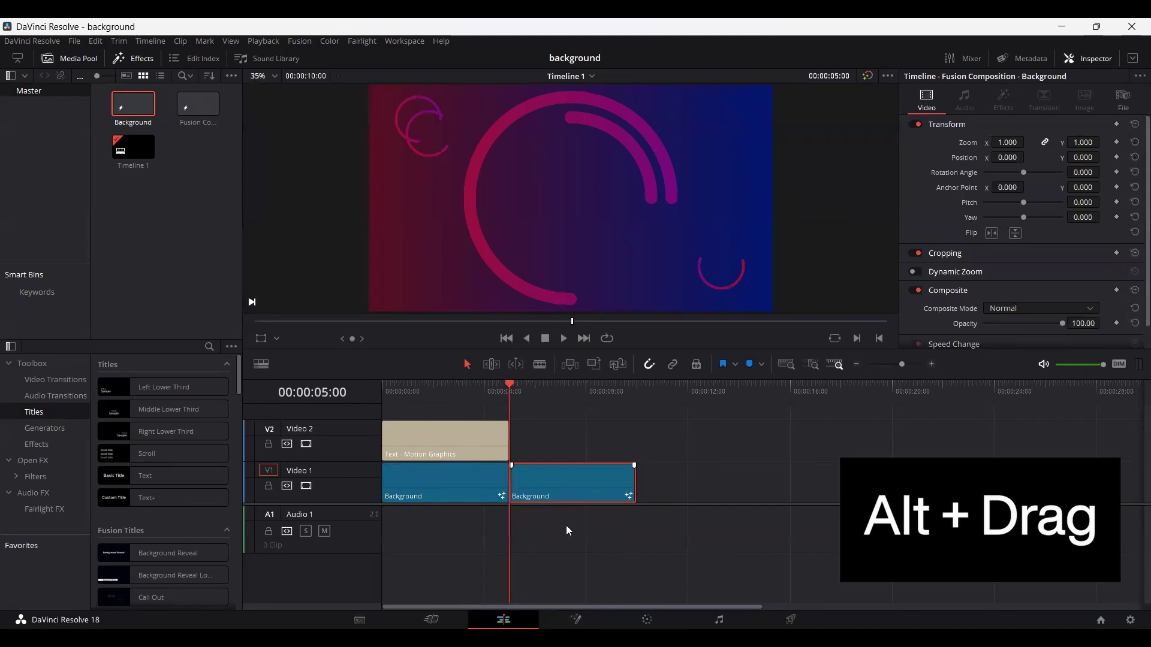
{"action": "left_click_drag", "start_coordinate": [503, 445], "coordinate": [636, 445]}
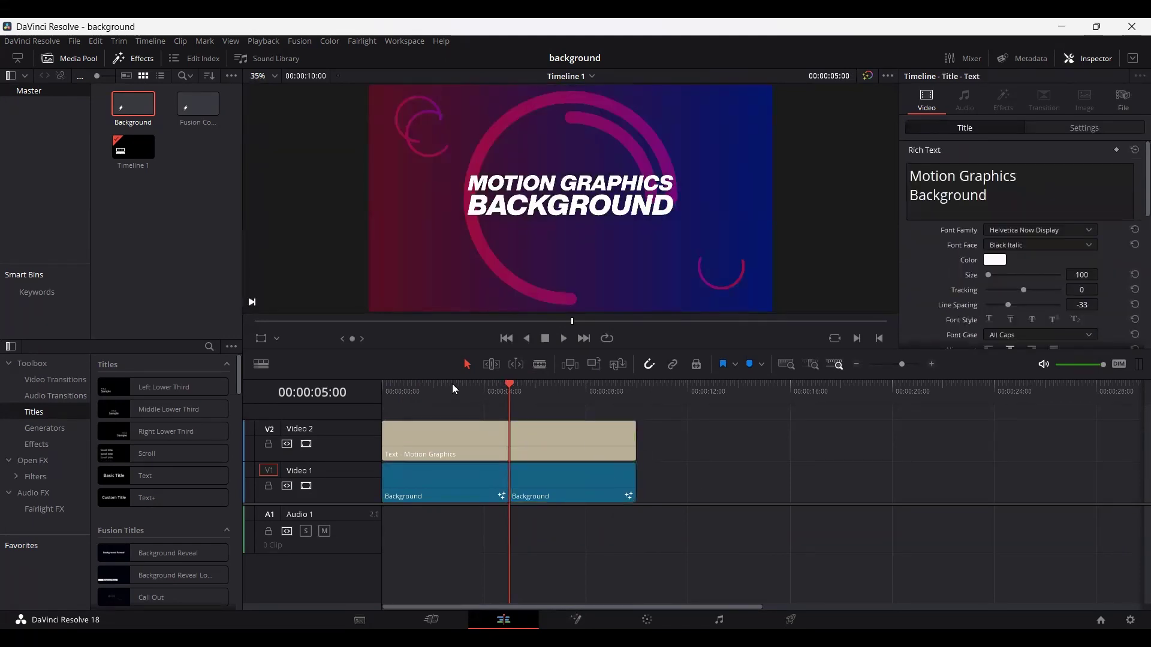